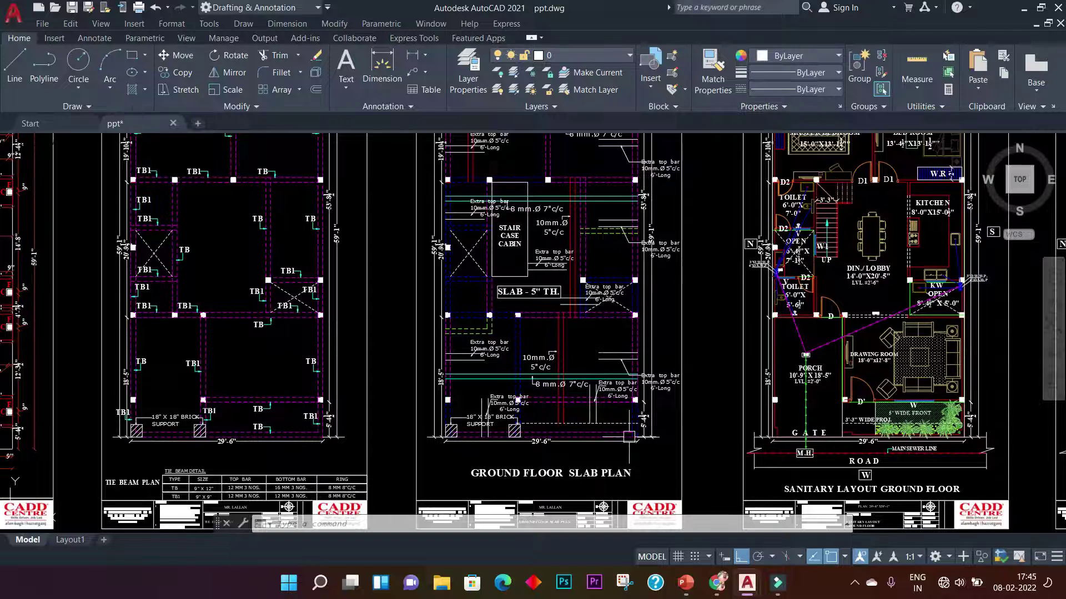
# Examine the row of house plan sheets, from the ground floor plan through the footing, tie beam, slab and sanitary layouts
pyautogui.scroll(5, 507, 302)
pyautogui.scroll(-1, 614, 322)
pyautogui.moveTo(613, 322)
pyautogui.mouseDown(button='middle')
pyautogui.moveTo(618, 288)
pyautogui.moveTo(602, 430)
pyautogui.mouseUp(button='middle')
pyautogui.scroll(-5, 480, 342)
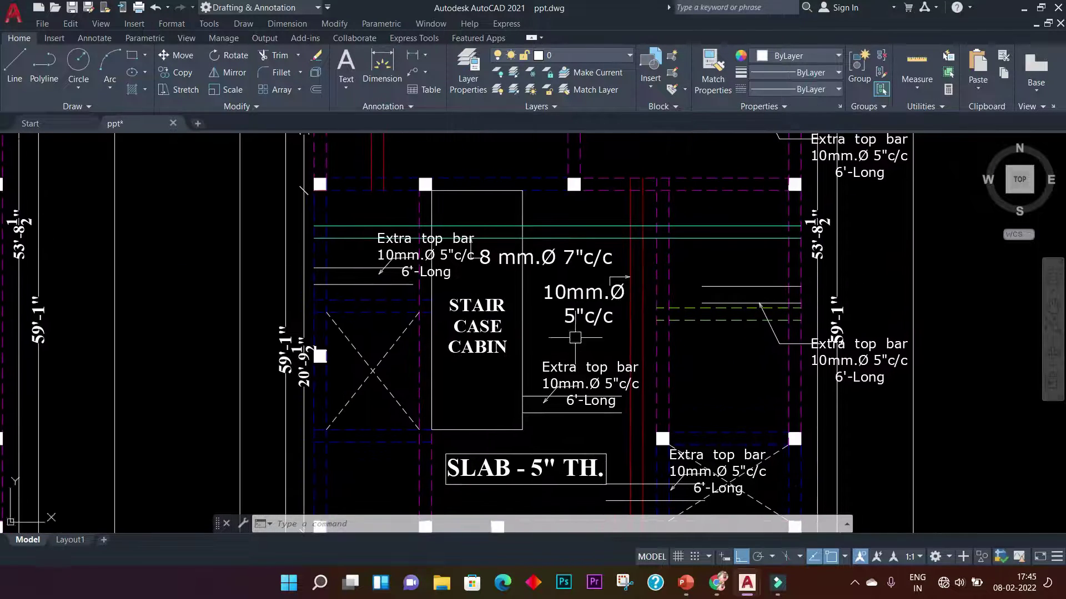
pyautogui.scroll(-3, 647, 333)
pyautogui.moveTo(647, 333)
pyautogui.mouseDown(button='middle')
pyautogui.moveTo(548, 317)
pyautogui.moveTo(1038, 305)
pyautogui.mouseUp(button='middle')
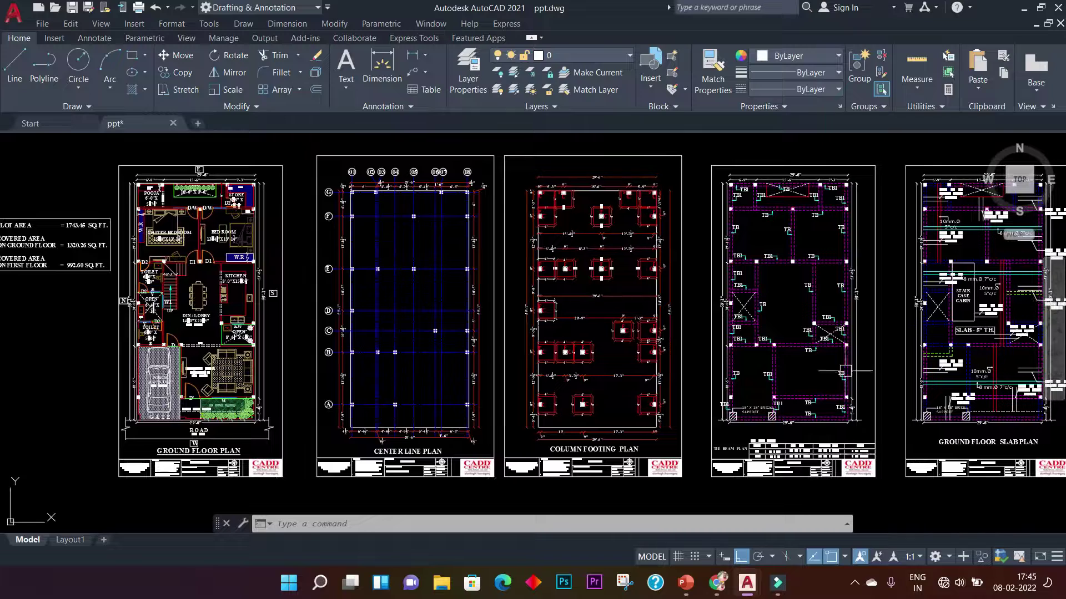
pyautogui.moveTo(513, 367); pyautogui.dragTo(366, 341, button='middle')
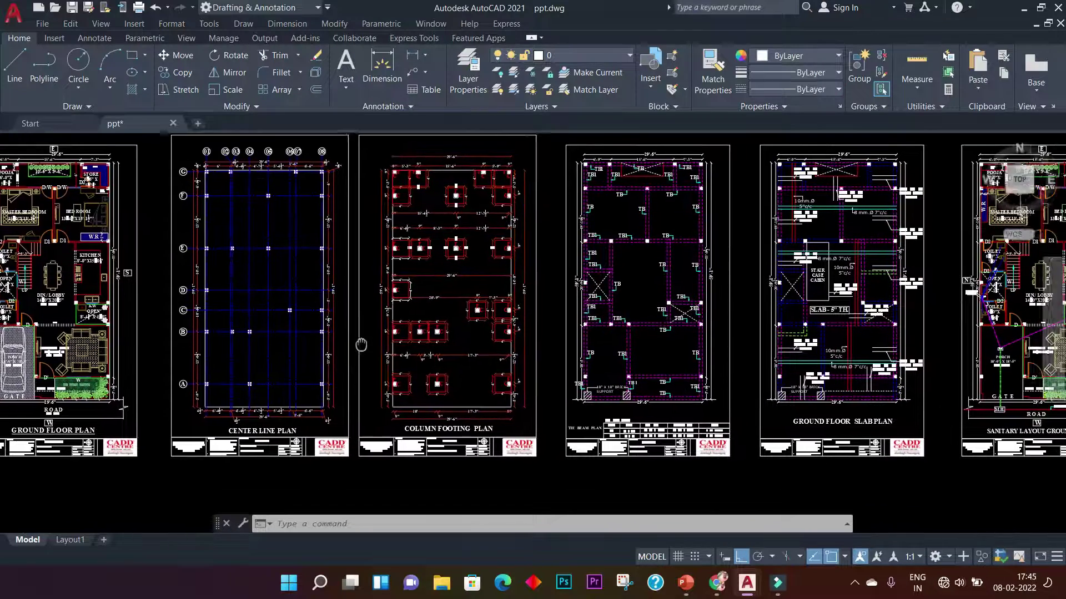
pyautogui.moveTo(476, 352); pyautogui.dragTo(302, 342, button='middle')
pyautogui.moveTo(378, 350); pyautogui.dragTo(239, 352, button='middle')
pyautogui.moveTo(508, 350); pyautogui.dragTo(392, 345, button='middle')
pyautogui.moveTo(820, 355); pyautogui.dragTo(326, 460, button='middle')
pyautogui.moveTo(660, 376)
pyautogui.mouseDown(button='middle')
pyautogui.moveTo(428, 414)
pyautogui.moveTo(335, 417)
pyautogui.moveTo(906, 417)
pyautogui.mouseUp(button='middle')
pyautogui.moveTo(178, 378)
pyautogui.mouseDown(button='middle')
pyautogui.moveTo(549, 300)
pyautogui.moveTo(806, 321)
pyautogui.mouseUp(button='middle')
pyautogui.scroll(-3, 549, 300)
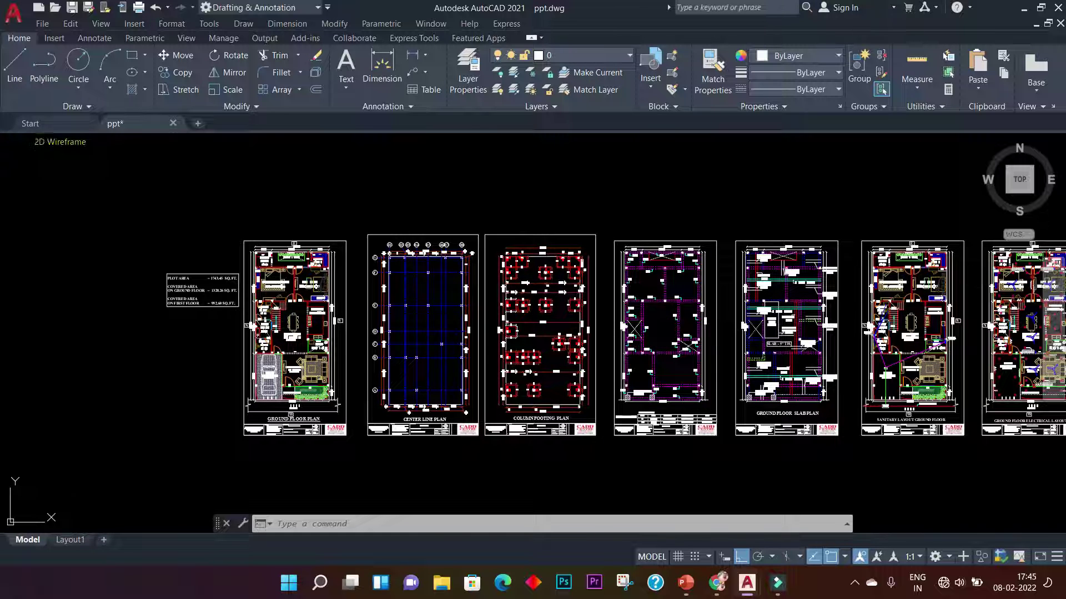
pyautogui.moveTo(475, 314); pyautogui.dragTo(517, 313, button='middle')
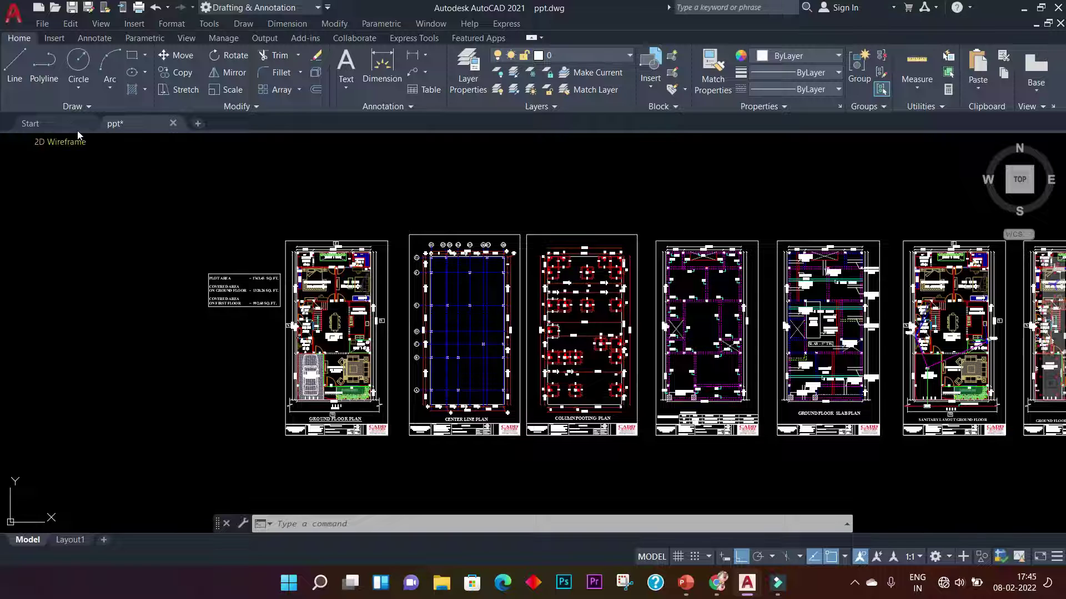
# Create a new blank drawing from the acad template
pyautogui.click(63, 124)
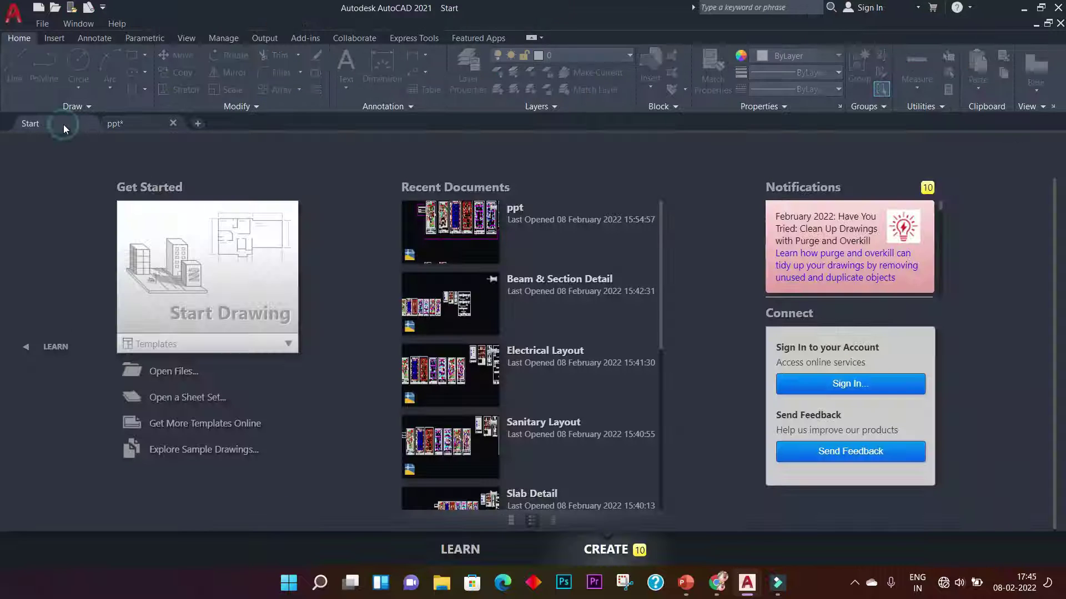
pyautogui.click(49, 25)
pyautogui.click(61, 38)
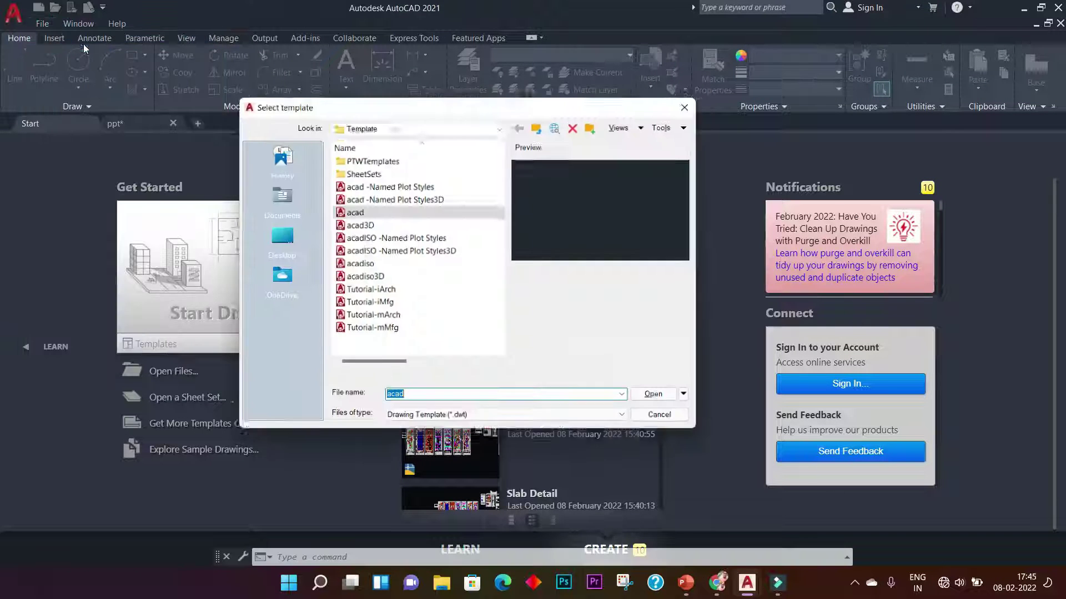
pyautogui.click(663, 400)
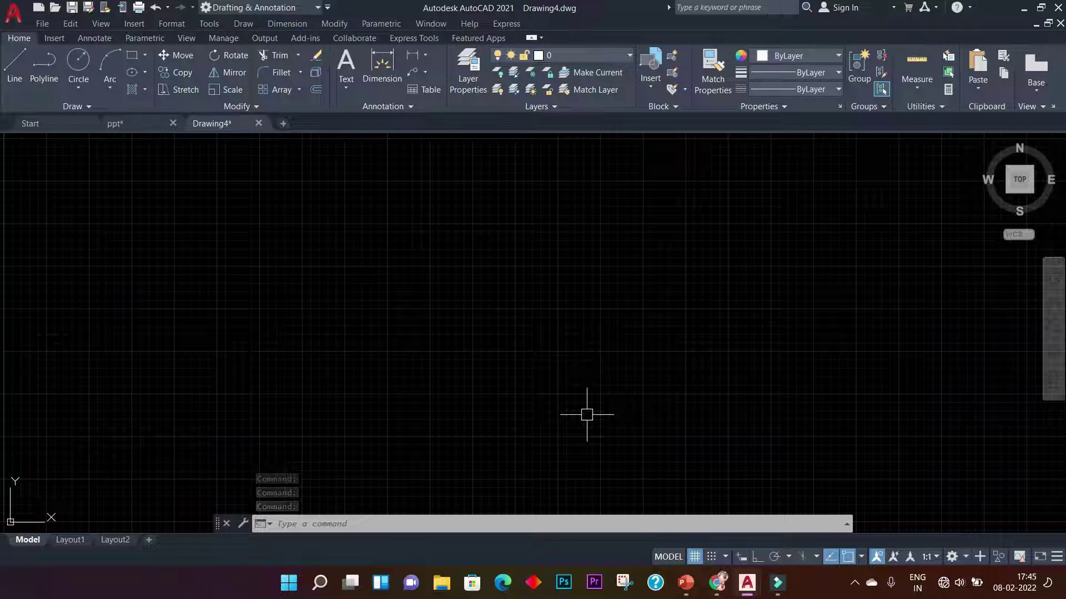
# Open the External References manager with the XREF command and shift it slightly within the drawing area
pyautogui.write('XREf')
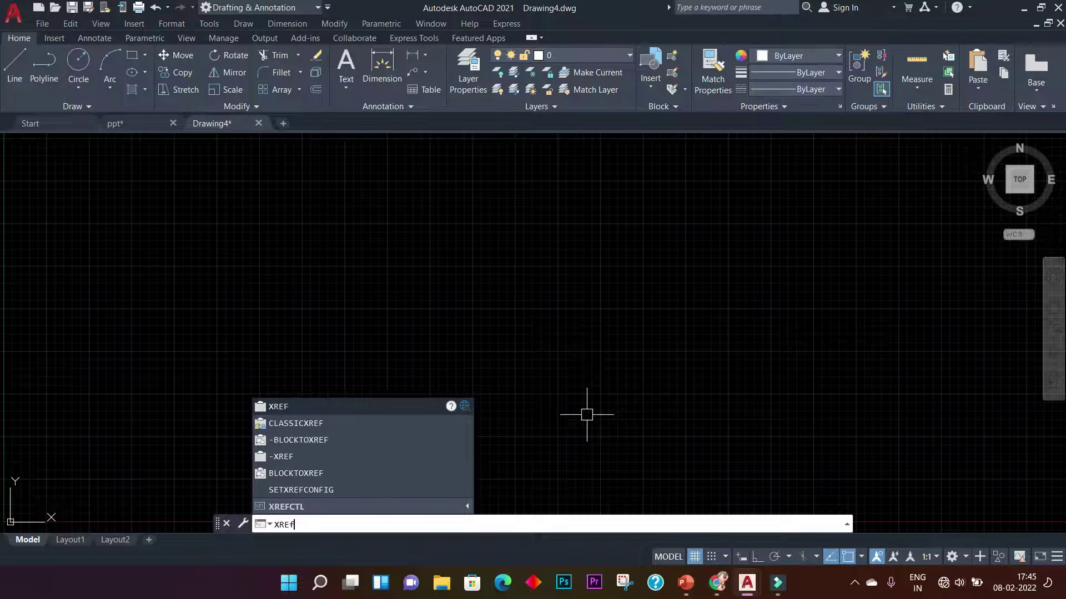
pyautogui.press('Return')
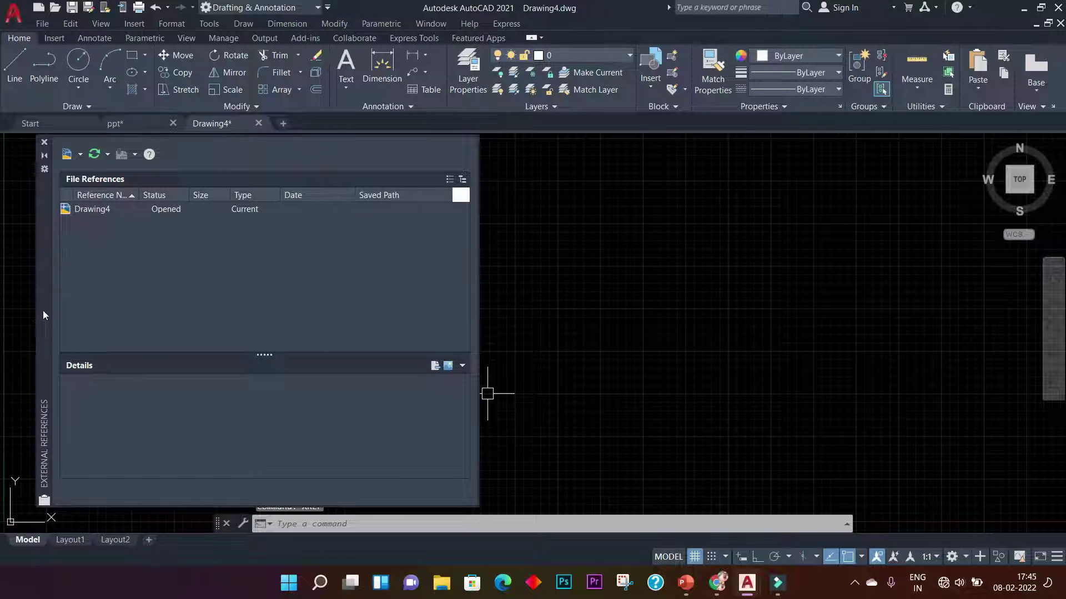
pyautogui.moveTo(43, 311); pyautogui.dragTo(59, 309)
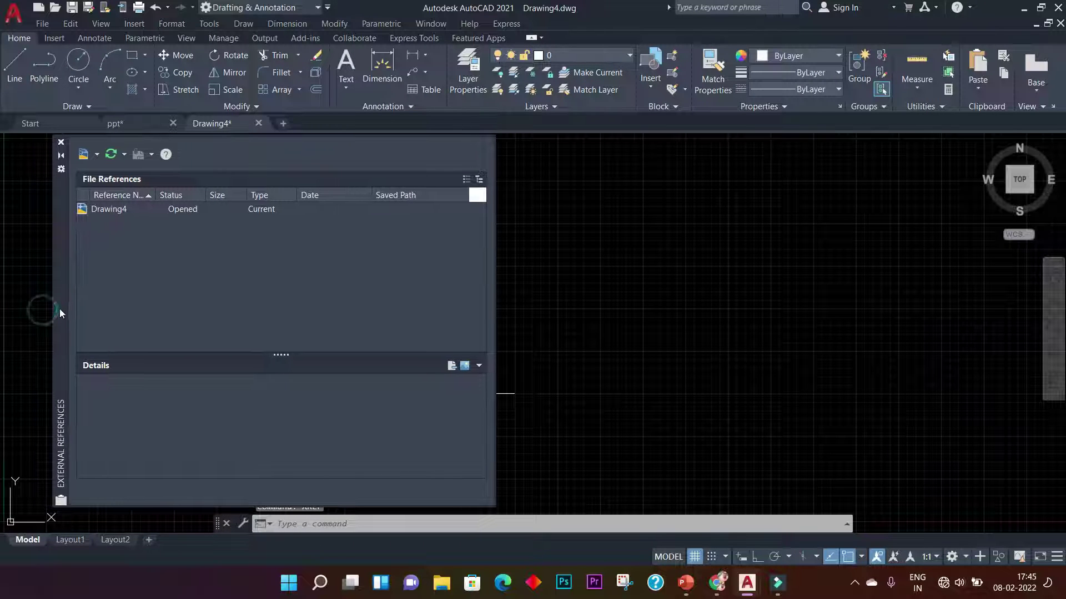
# Choose the Floor Plan drawing from the cad competetion ppt folder as a DWG reference
pyautogui.click(95, 155)
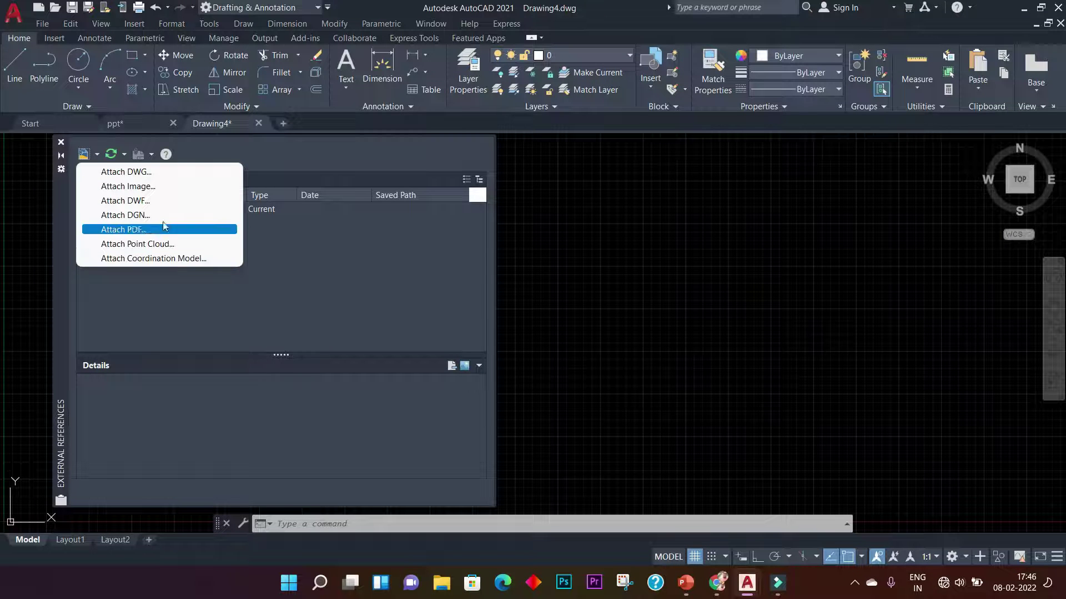
pyautogui.click(150, 173)
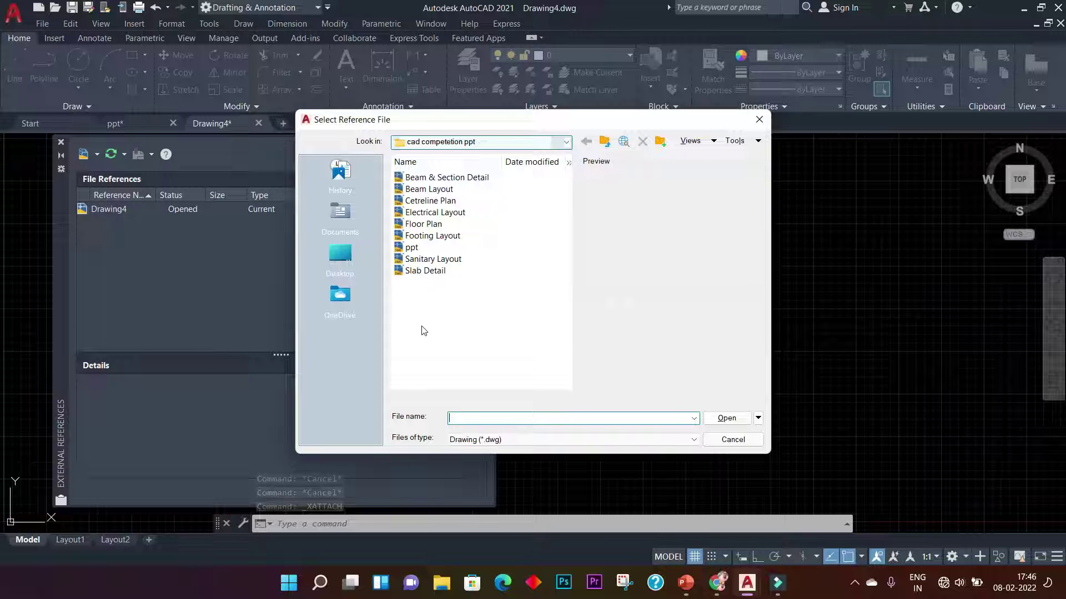
pyautogui.click(417, 225)
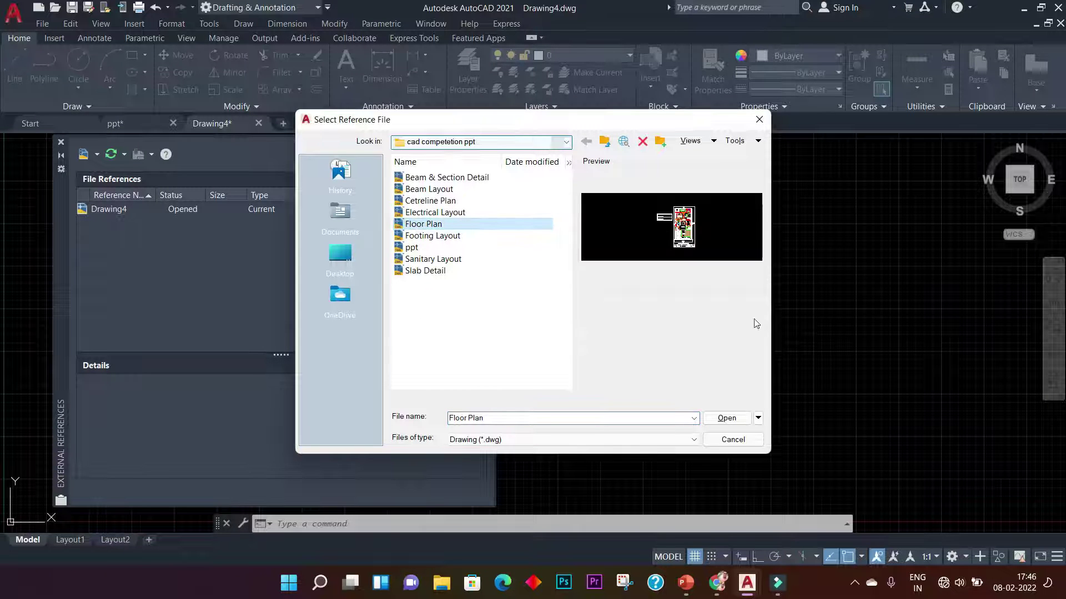
pyautogui.click(726, 419)
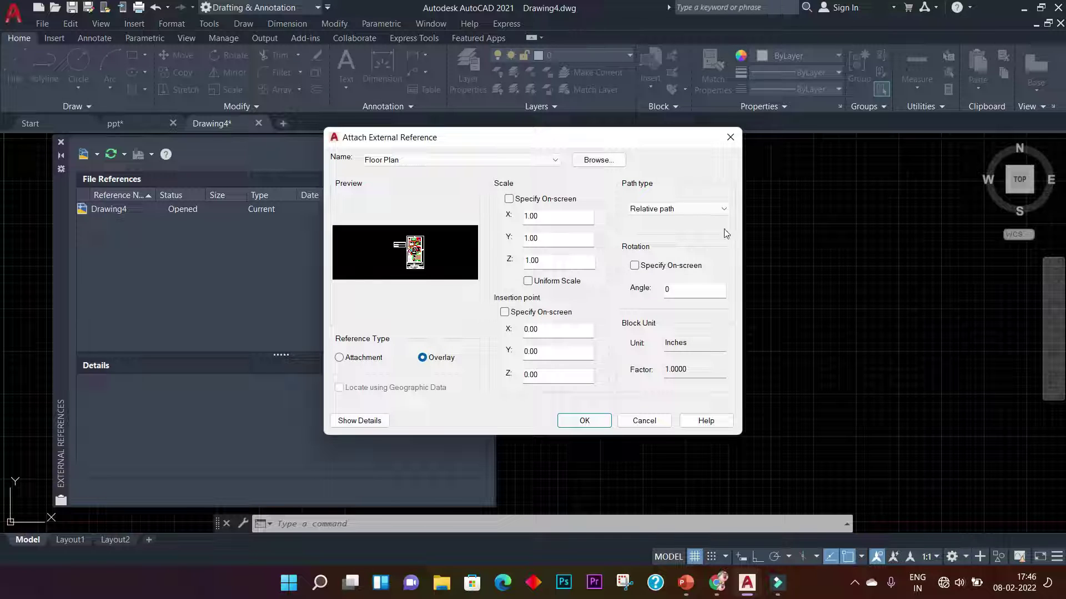
# Attach Floor Plan as an overlay with a relative path, scale 1.00 on all axes and insertion point 0,0,0
pyautogui.click(558, 216)
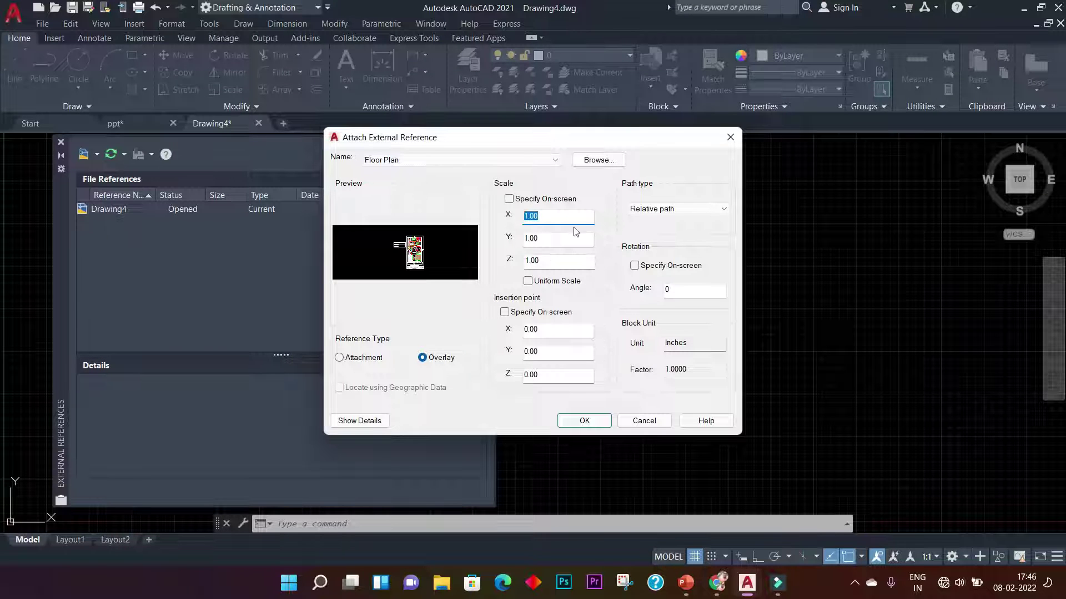
pyautogui.click(565, 239)
pyautogui.click(545, 260)
pyautogui.click(538, 216)
pyautogui.click(551, 238)
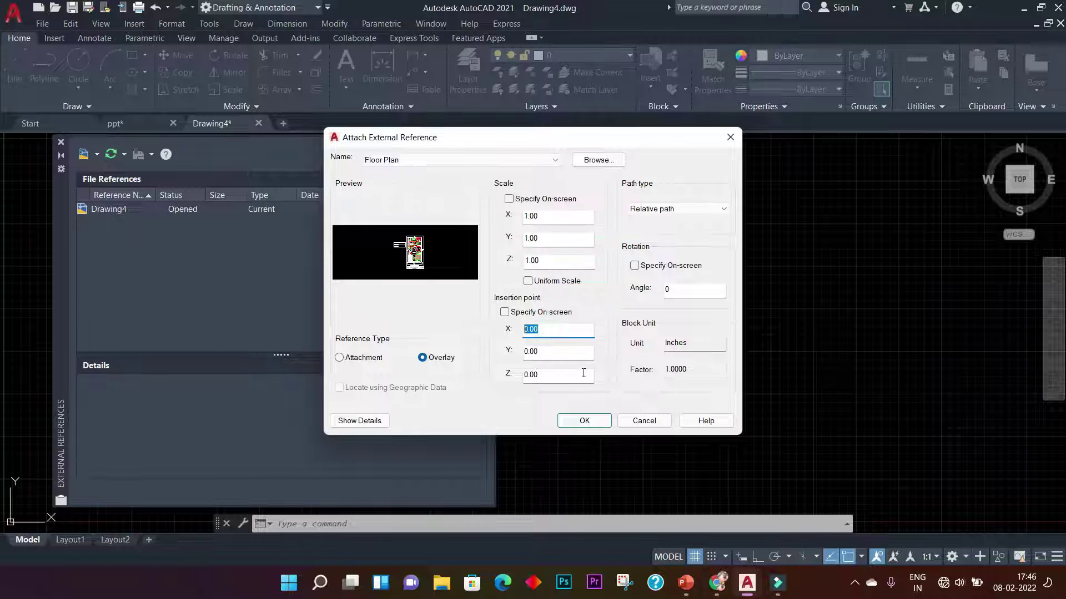
pyautogui.moveTo(580, 382); pyautogui.dragTo(504, 391)
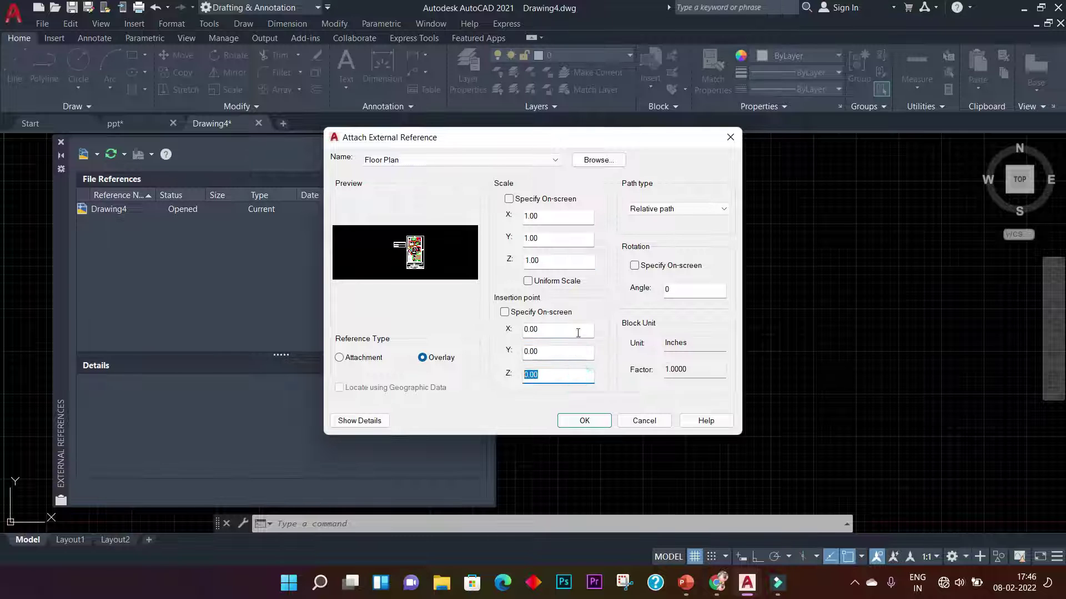
pyautogui.click(559, 355)
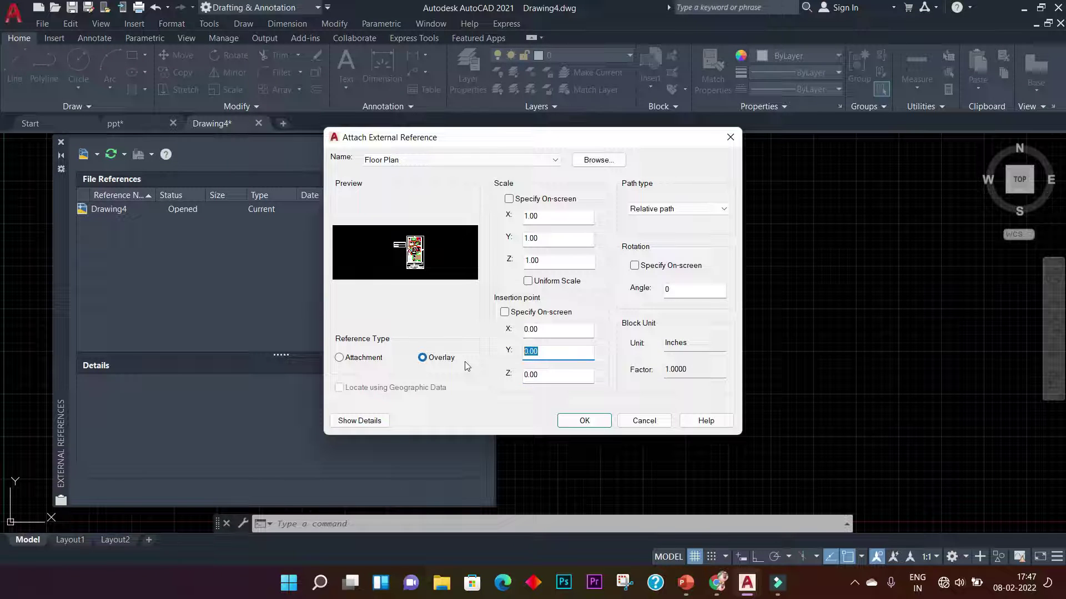
pyautogui.click(594, 420)
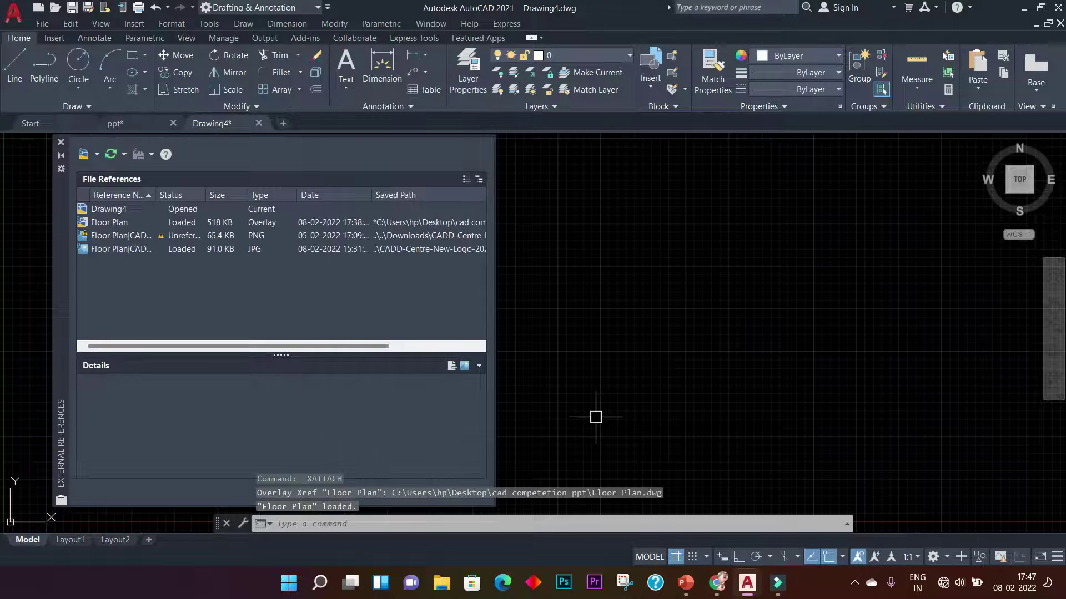
pyautogui.middleClick(636, 329)
pyautogui.middleClick(635, 328)
pyautogui.moveTo(636, 329)
pyautogui.mouseDown(button='middle')
pyautogui.moveTo(777, 347)
pyautogui.moveTo(701, 330)
pyautogui.moveTo(652, 335)
pyautogui.mouseUp(button='middle')
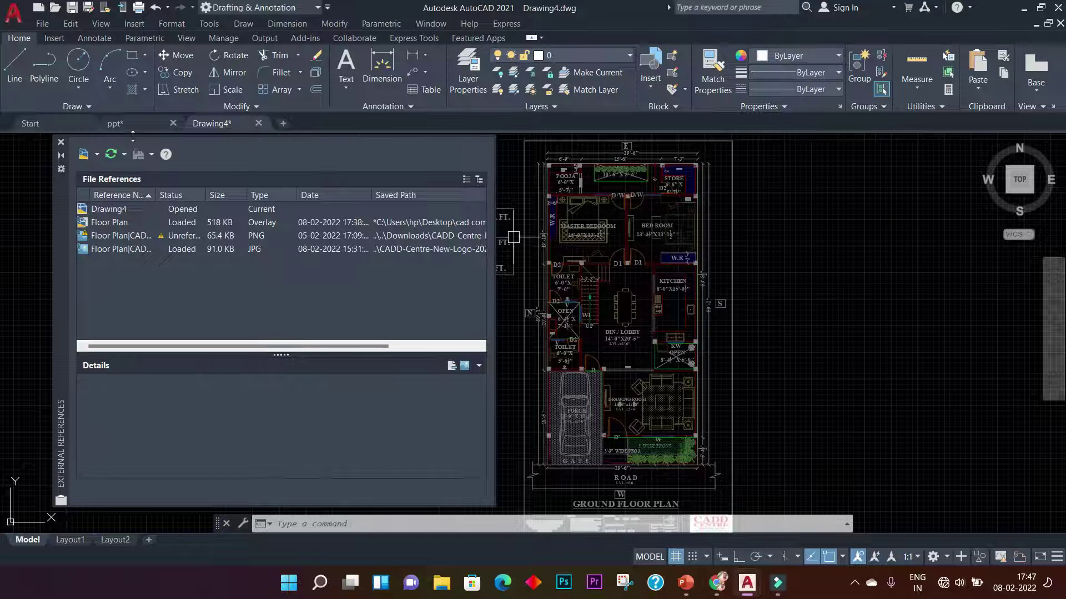
# Attach the Cetreline Plan drawing as an overlay reference at scale 1.00 and insertion point 0,0,0
pyautogui.click(98, 155)
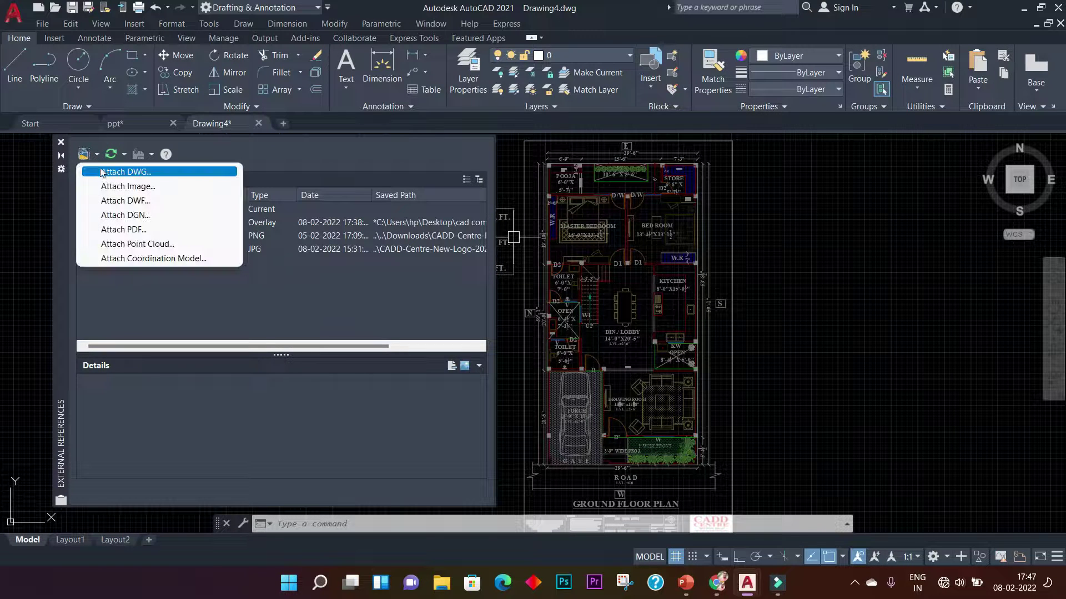
pyautogui.click(101, 172)
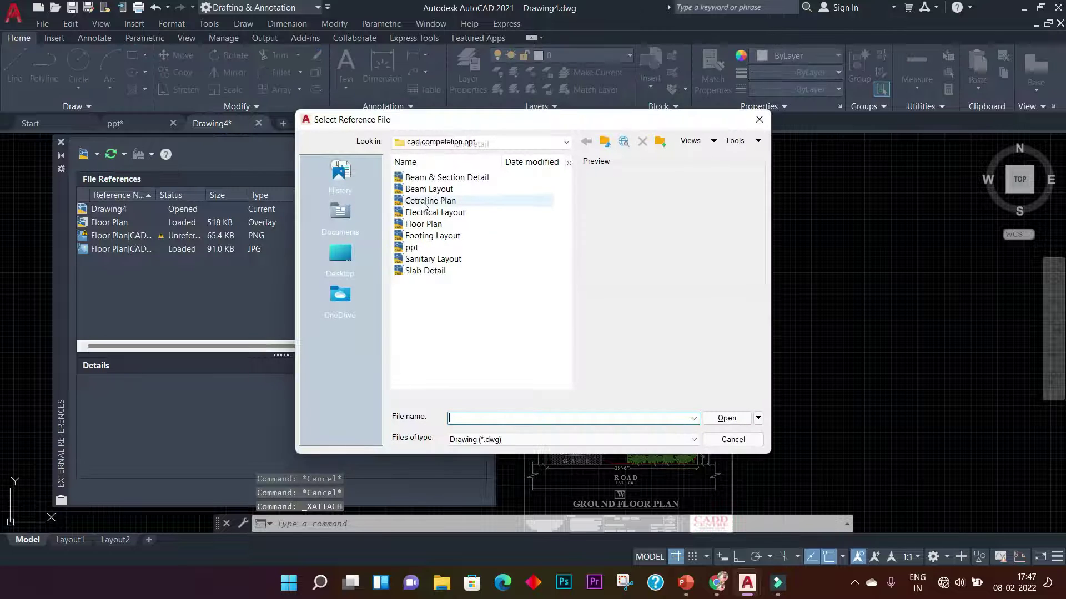
pyautogui.click(424, 202)
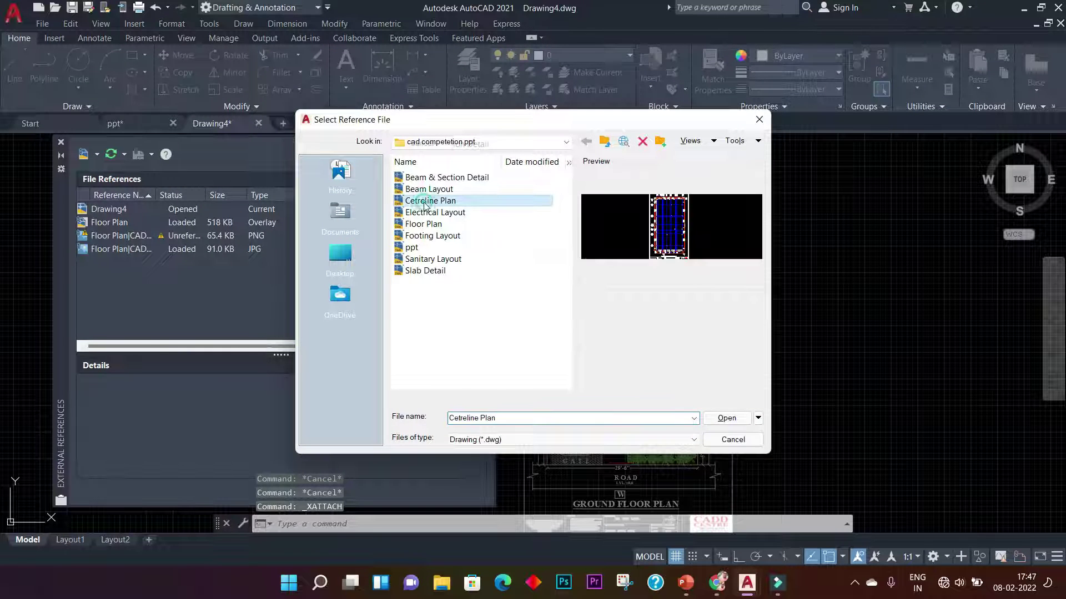
pyautogui.click(726, 418)
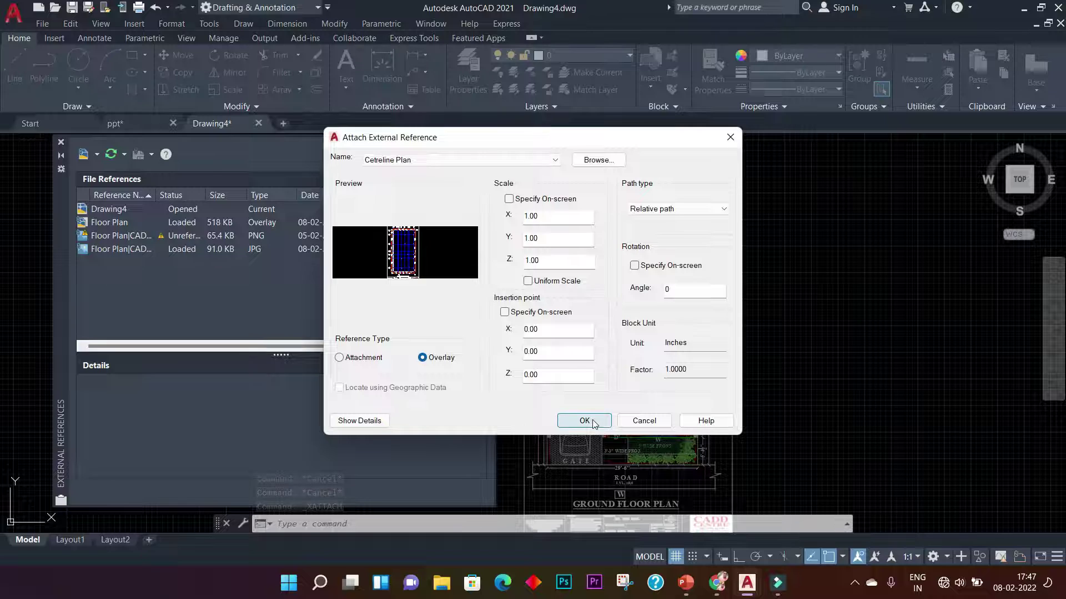
pyautogui.click(584, 421)
pyautogui.moveTo(792, 366); pyautogui.dragTo(677, 363, button='middle')
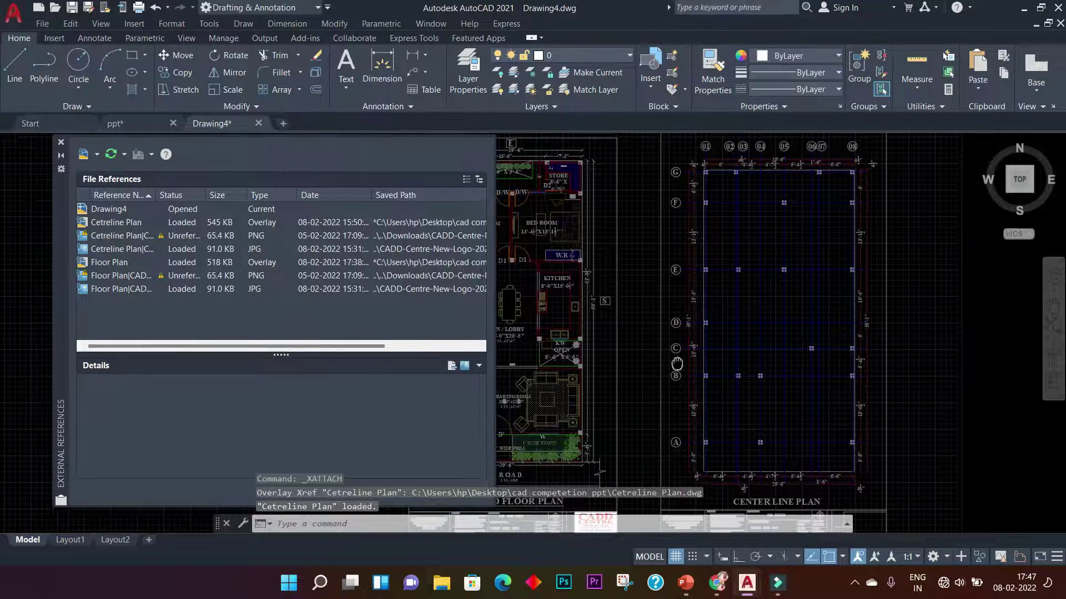
# Attach the Footing Layout drawing as an overlay reference at scale 1.00 and insertion point 0,0,0
pyautogui.click(85, 155)
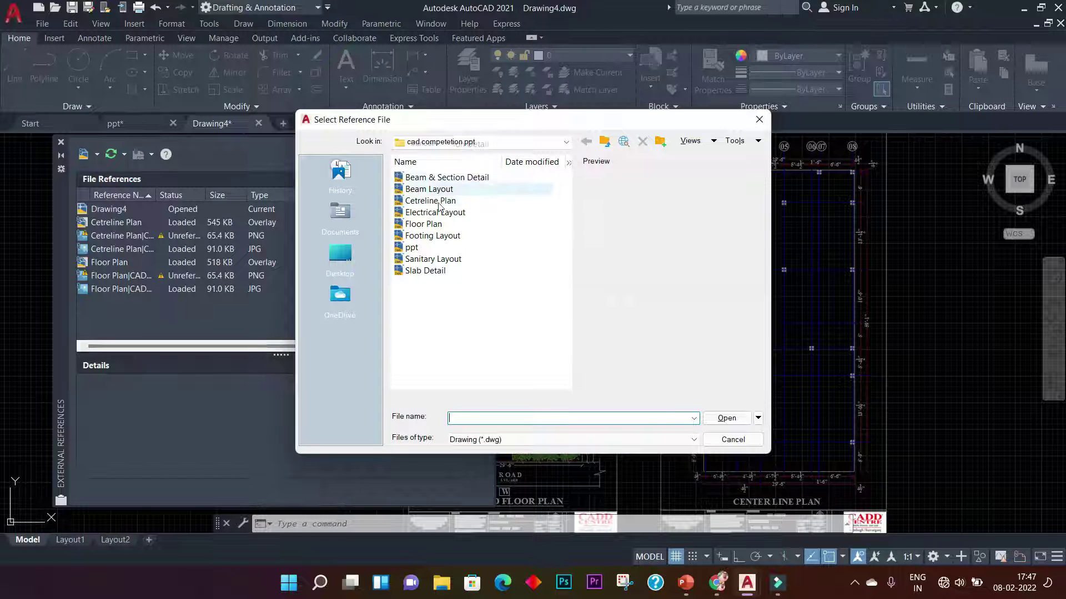
pyautogui.click(444, 238)
pyautogui.click(726, 418)
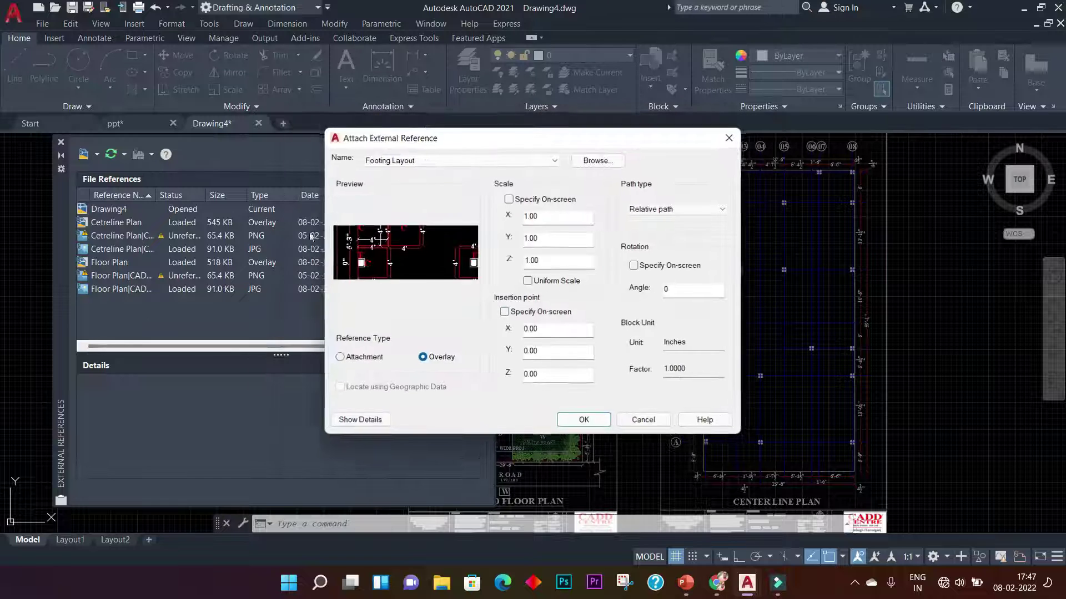
pyautogui.click(598, 420)
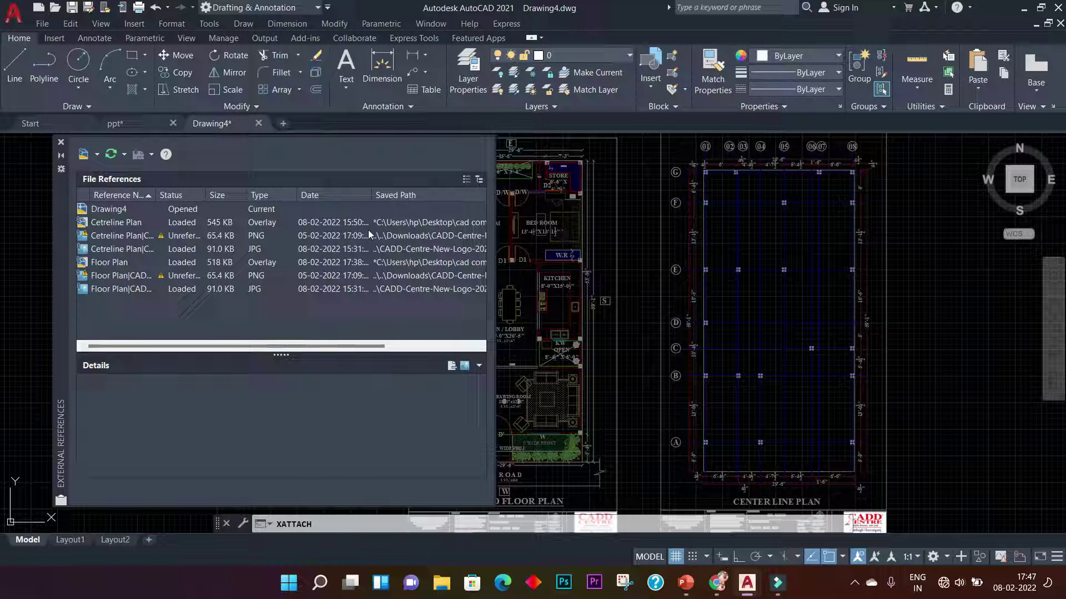
# Attach the Beam Layout drawing as an overlay reference at scale 1.00 and insertion point 0,0,0
pyautogui.click(88, 156)
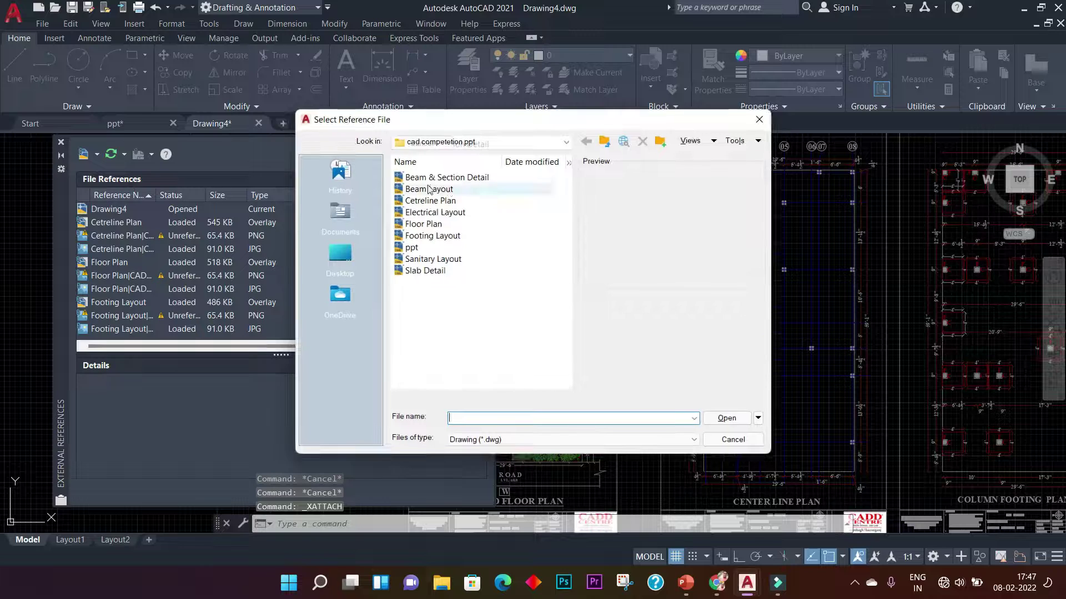
pyautogui.click(450, 189)
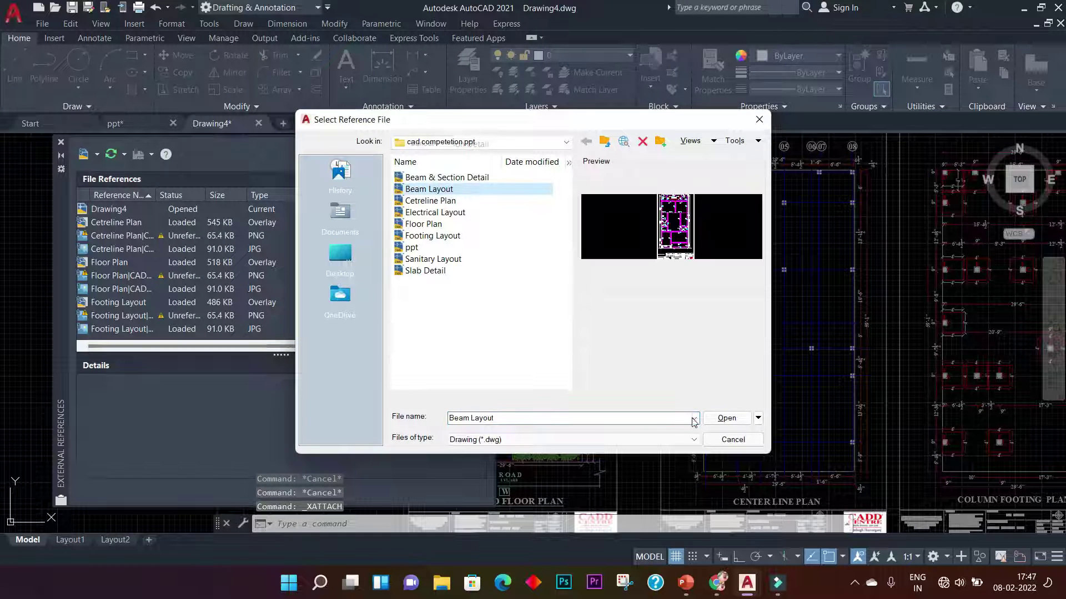
pyautogui.click(726, 418)
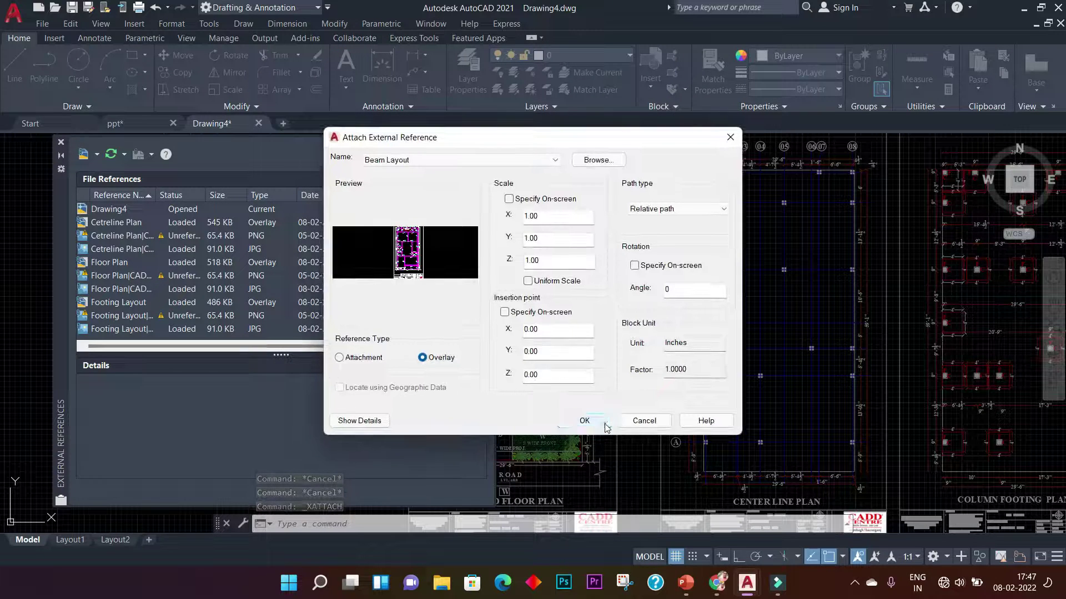
pyautogui.click(598, 420)
pyautogui.scroll(-6, 723, 311)
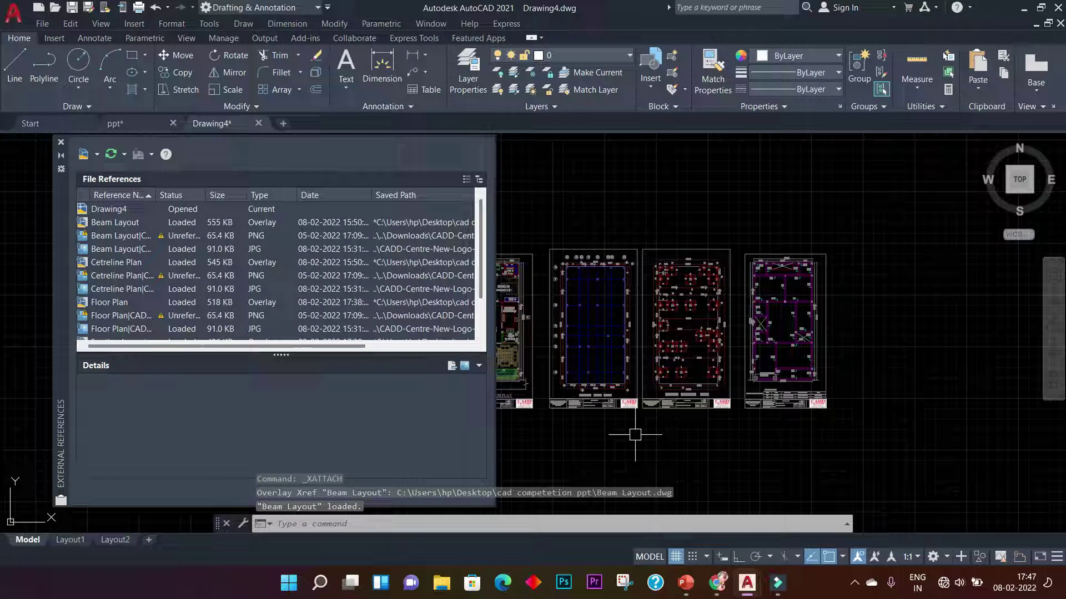
# Attach the Sanitary Layout drawing as an overlay reference at scale 1.00 and insertion point 0,0,0
pyautogui.click(85, 155)
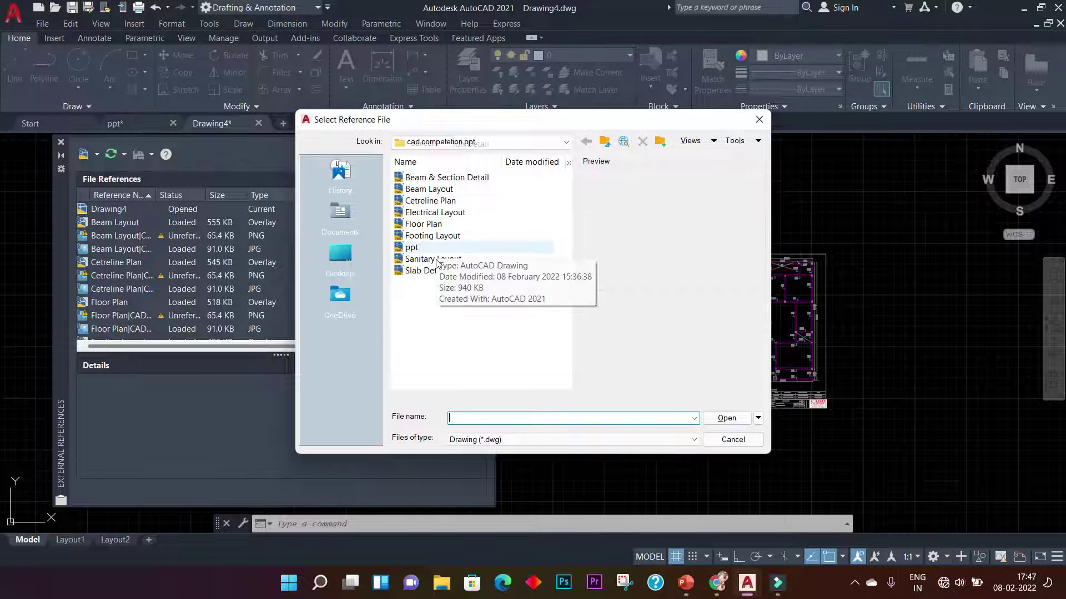
pyautogui.click(436, 260)
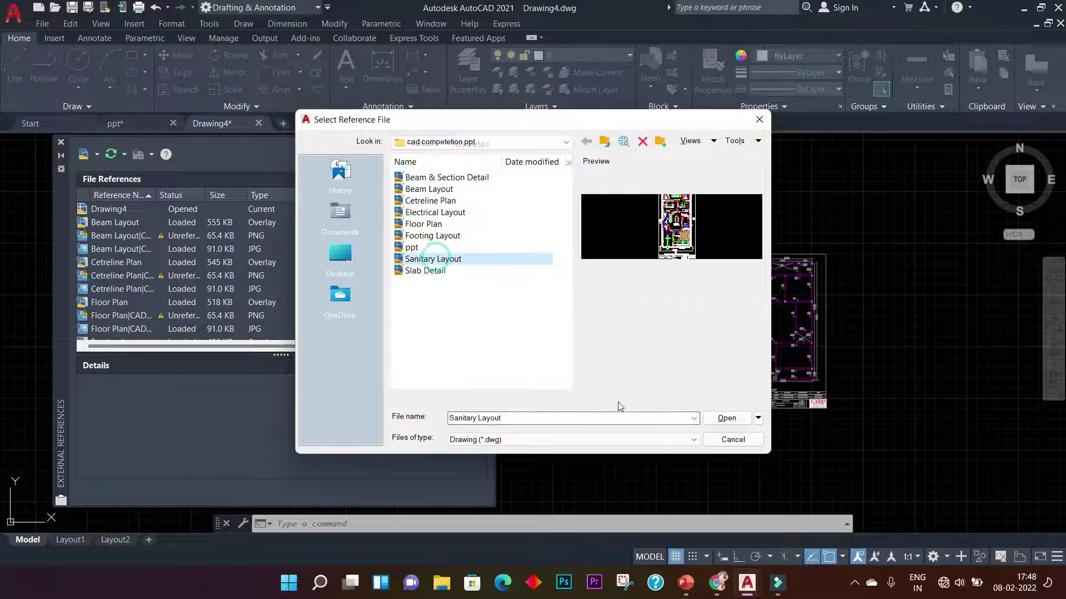
pyautogui.click(705, 419)
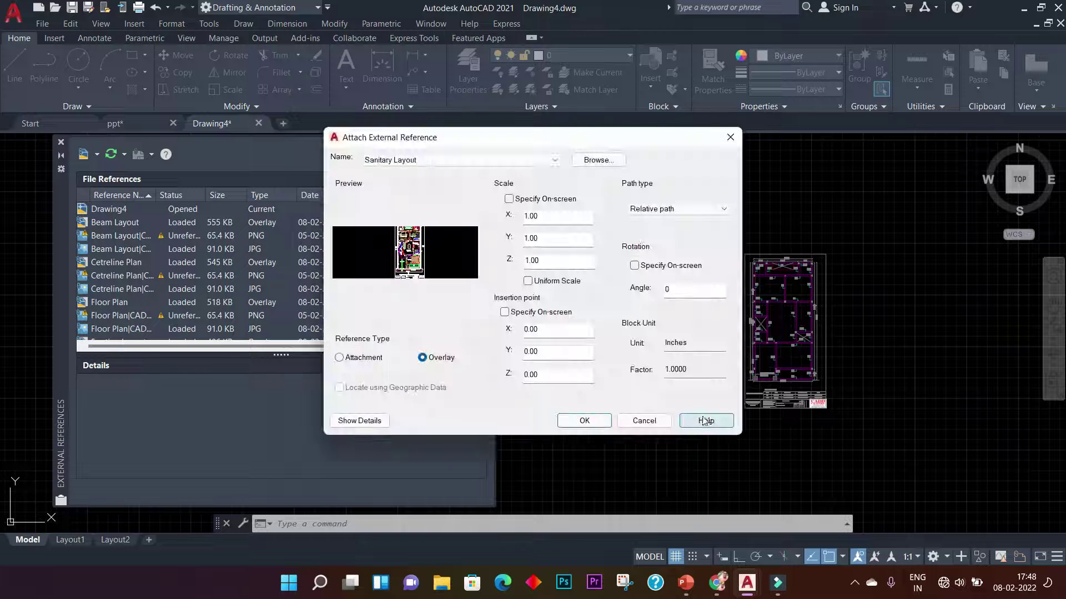
pyautogui.click(584, 420)
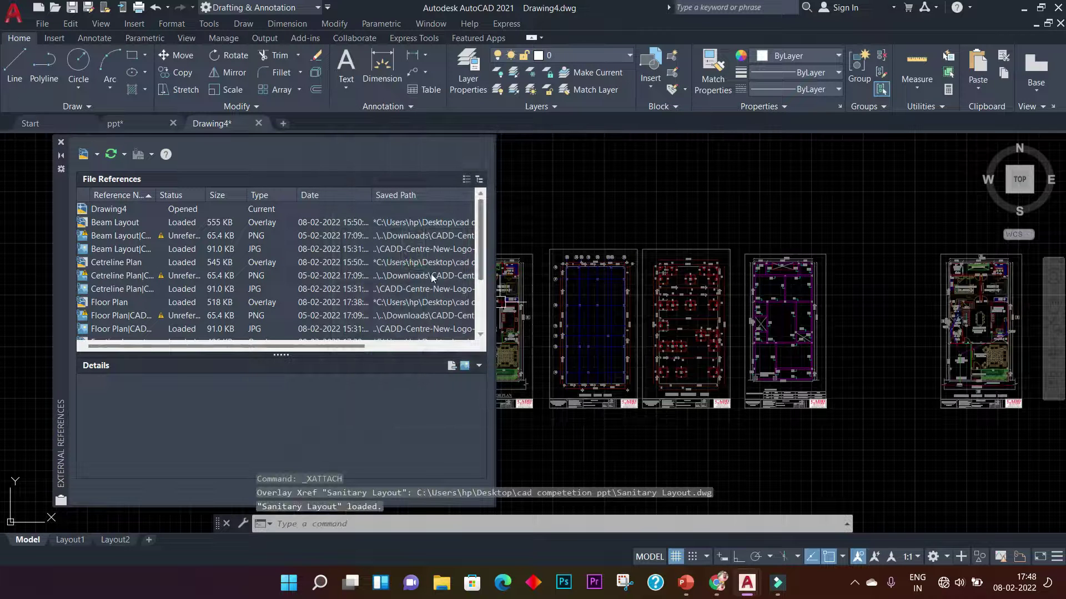
# Attach the Slab Detail drawing as an overlay reference at scale 1.00 and insertion point 0,0,0
pyautogui.moveTo(874, 297); pyautogui.dragTo(746, 292, button='middle')
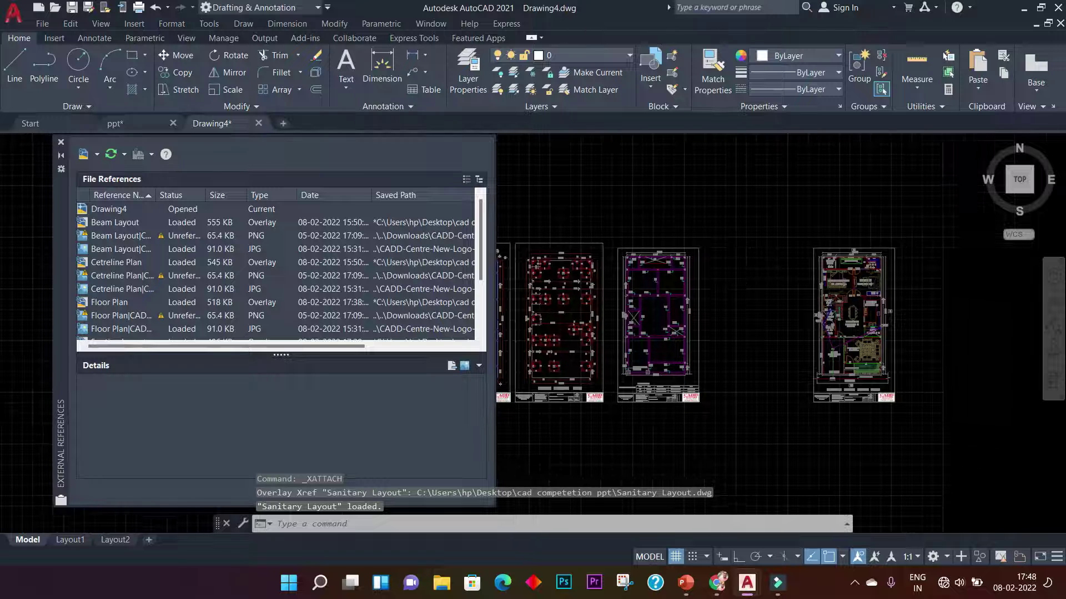
pyautogui.click(83, 154)
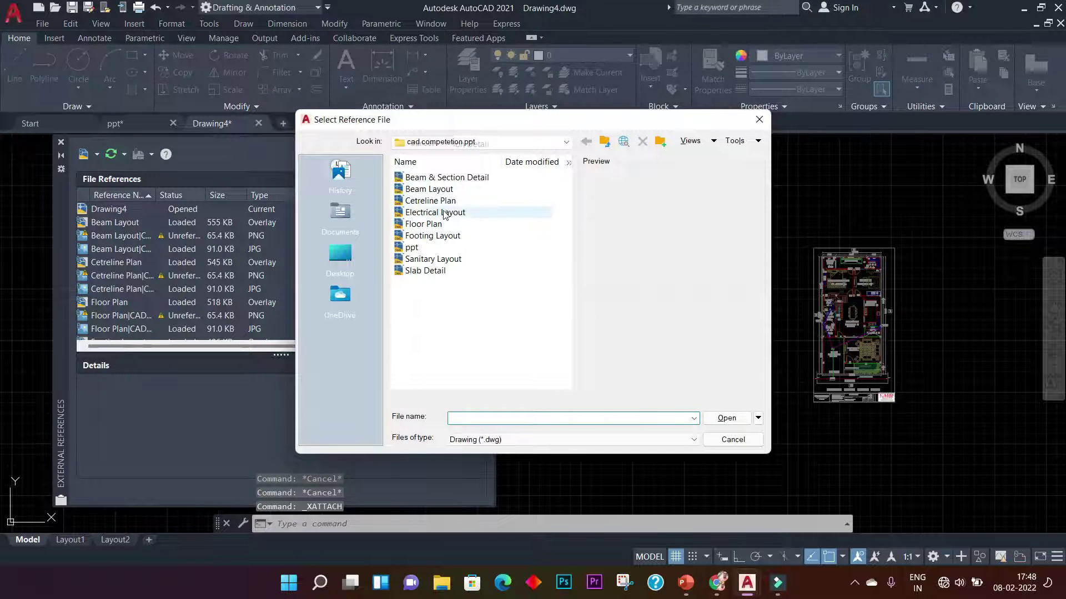
pyautogui.click(426, 270)
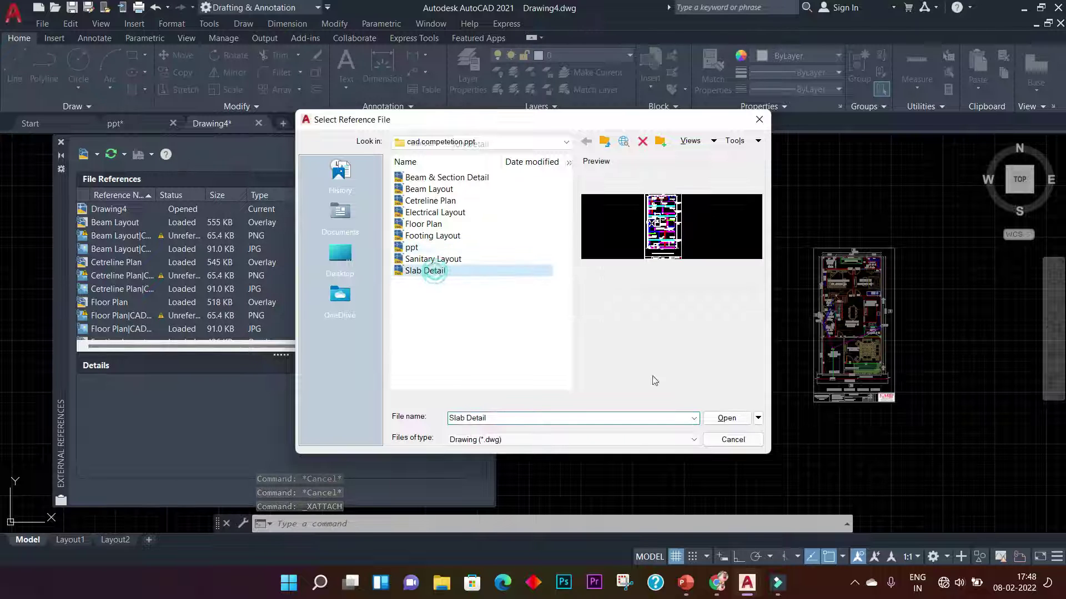
pyautogui.click(738, 420)
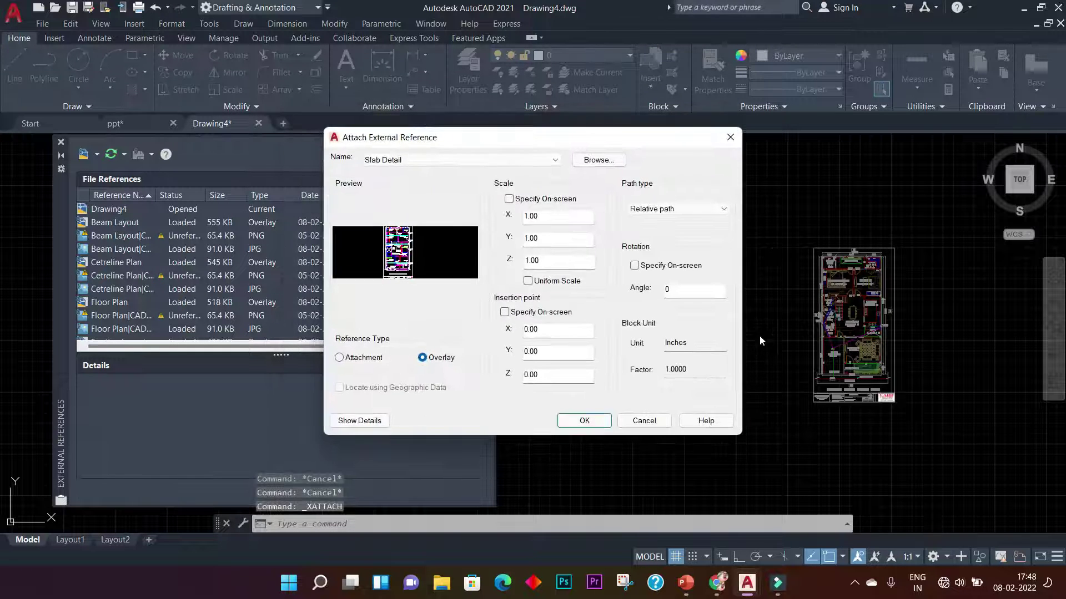
pyautogui.click(580, 420)
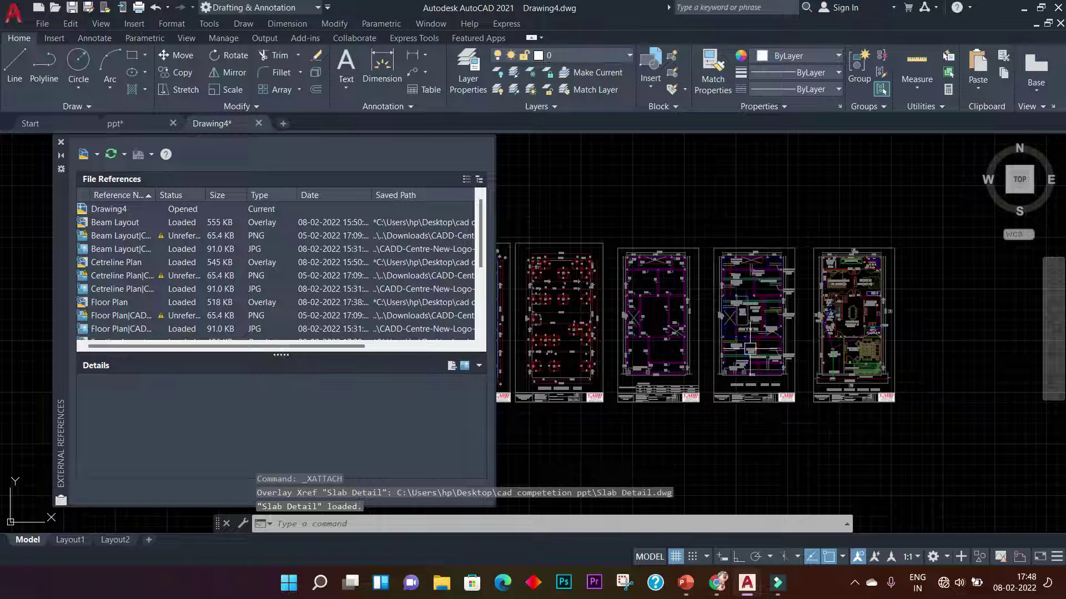
# Attach the Electrical Layout drawing as an overlay reference at scale 1.00 and insertion point 0,0,0
pyautogui.moveTo(793, 306); pyautogui.dragTo(674, 307, button='middle')
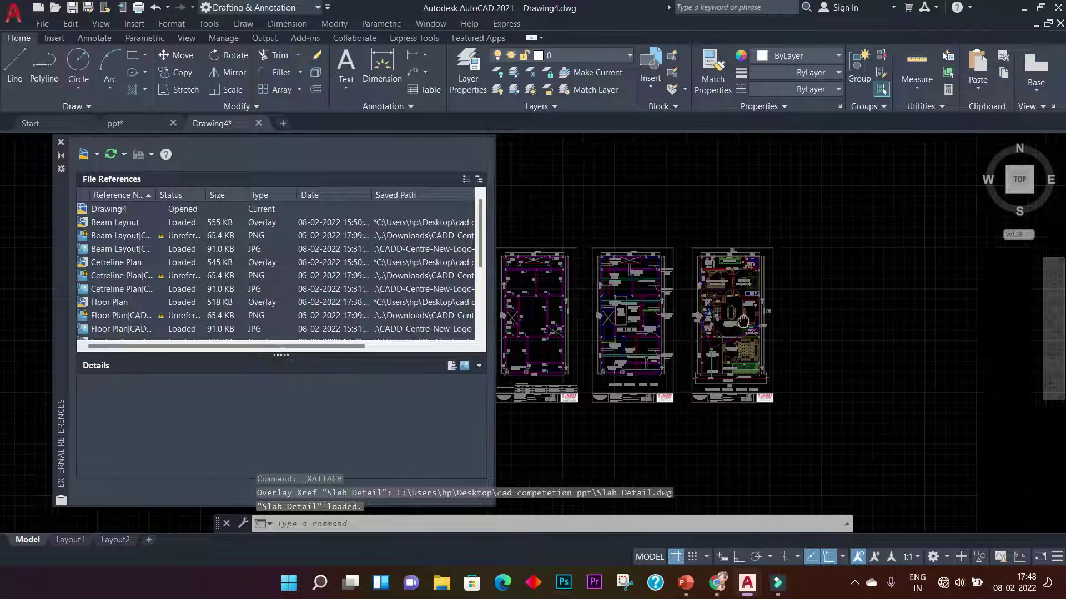
pyautogui.click(84, 156)
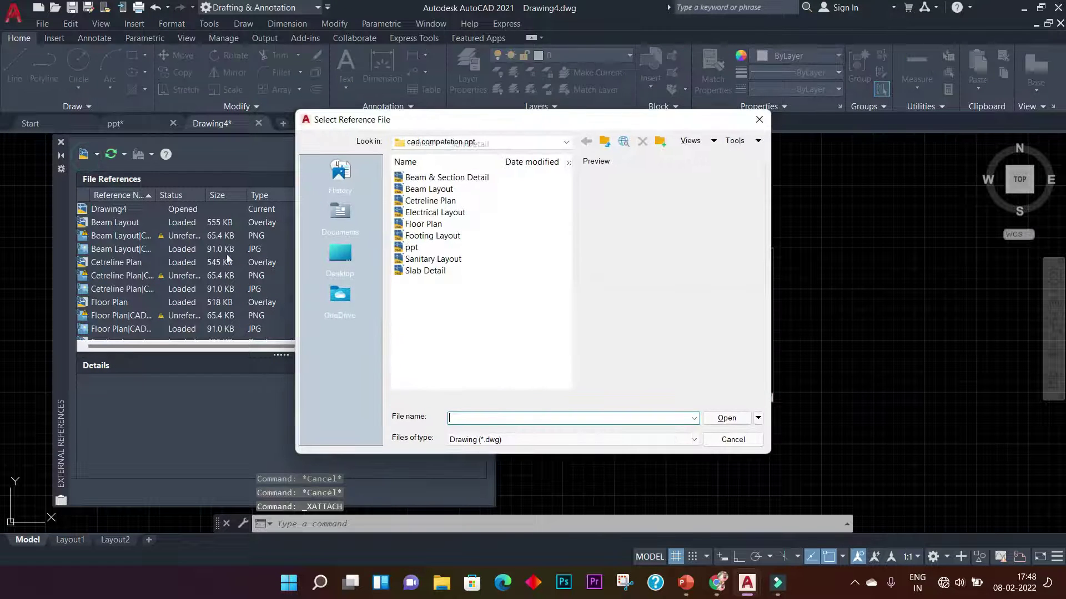
pyautogui.click(427, 215)
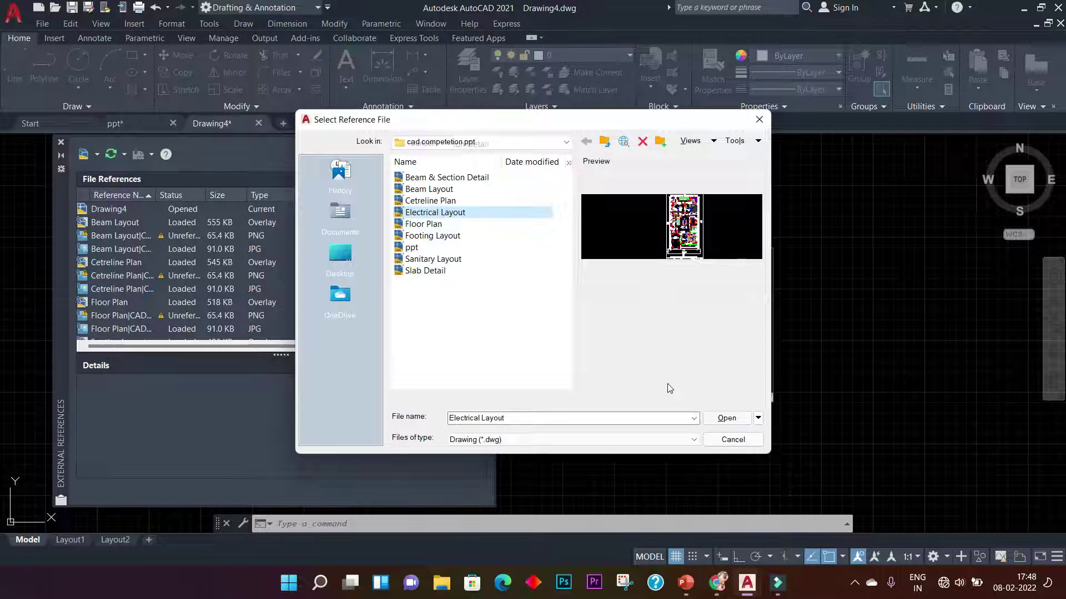
pyautogui.click(725, 419)
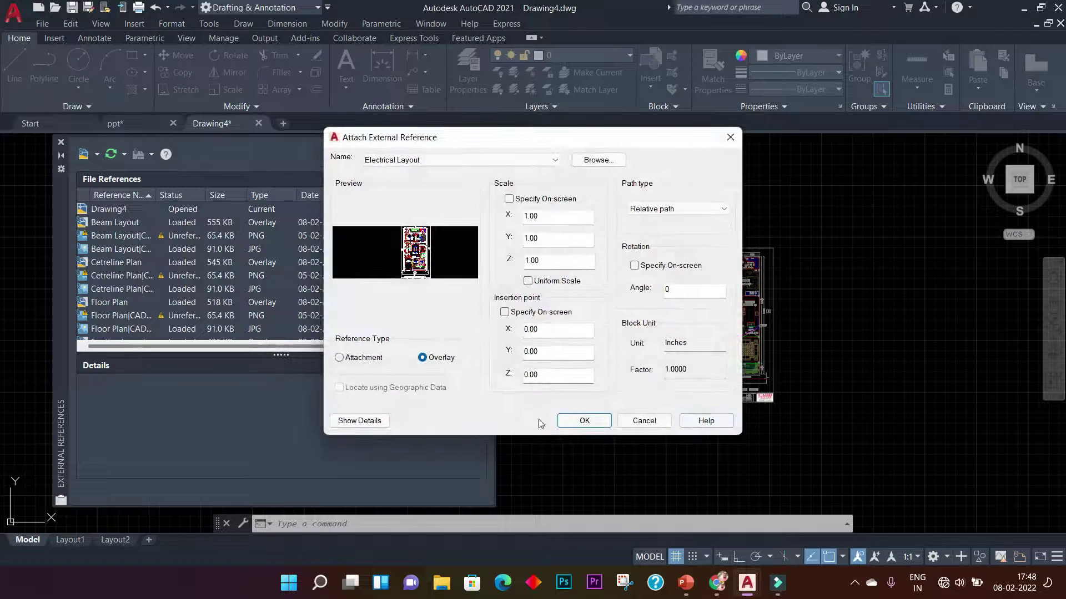
pyautogui.click(570, 423)
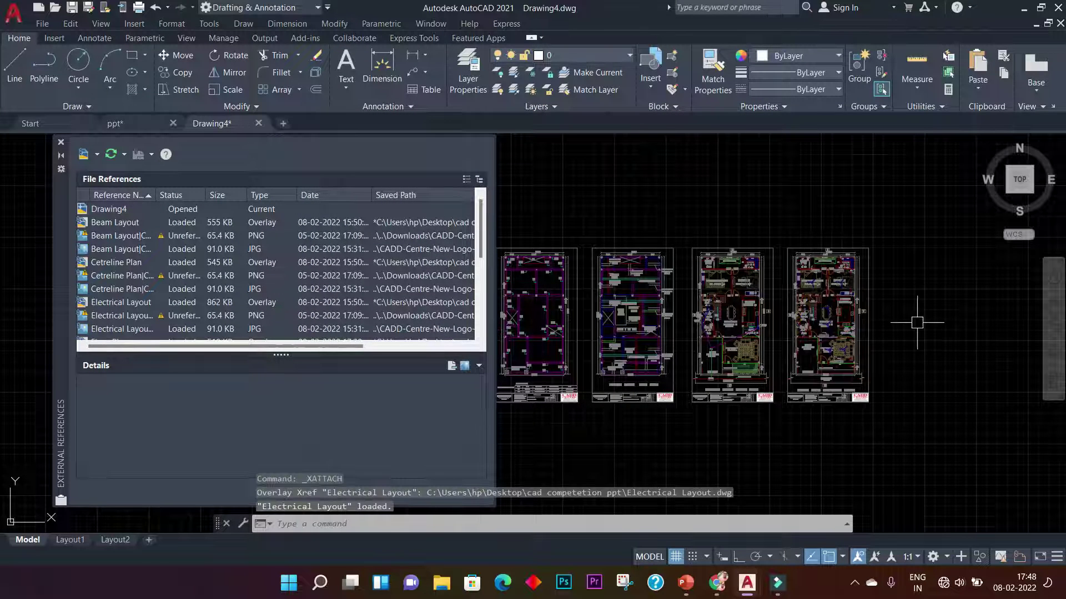
# Attach the Beam & Section Detail drawing as an overlay reference at scale 1.00 and insertion point 0,0,0
pyautogui.click(97, 154)
pyautogui.click(126, 172)
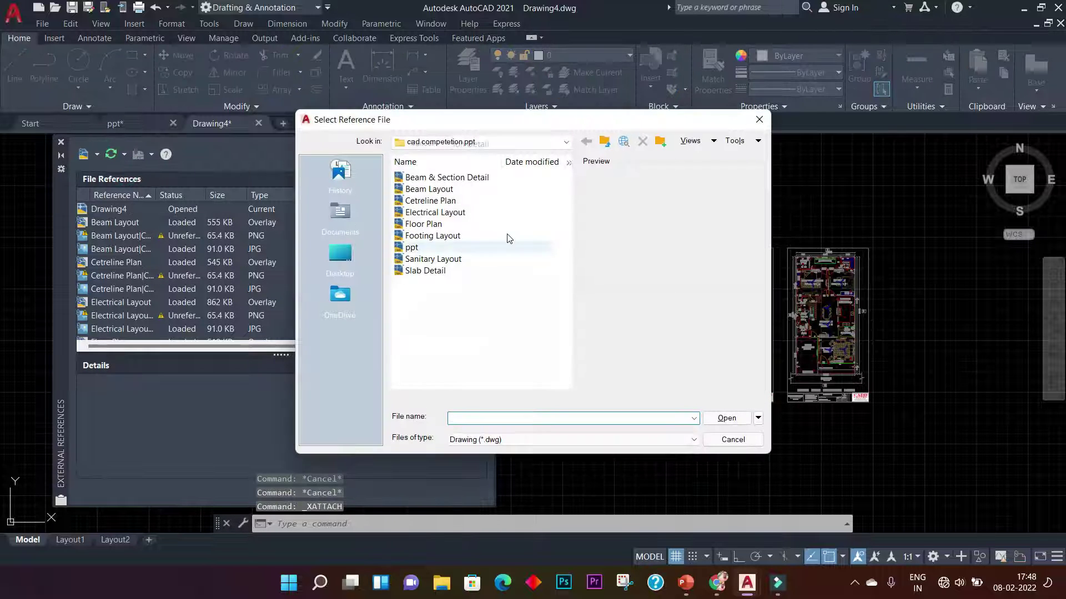
pyautogui.click(460, 180)
pyautogui.click(722, 418)
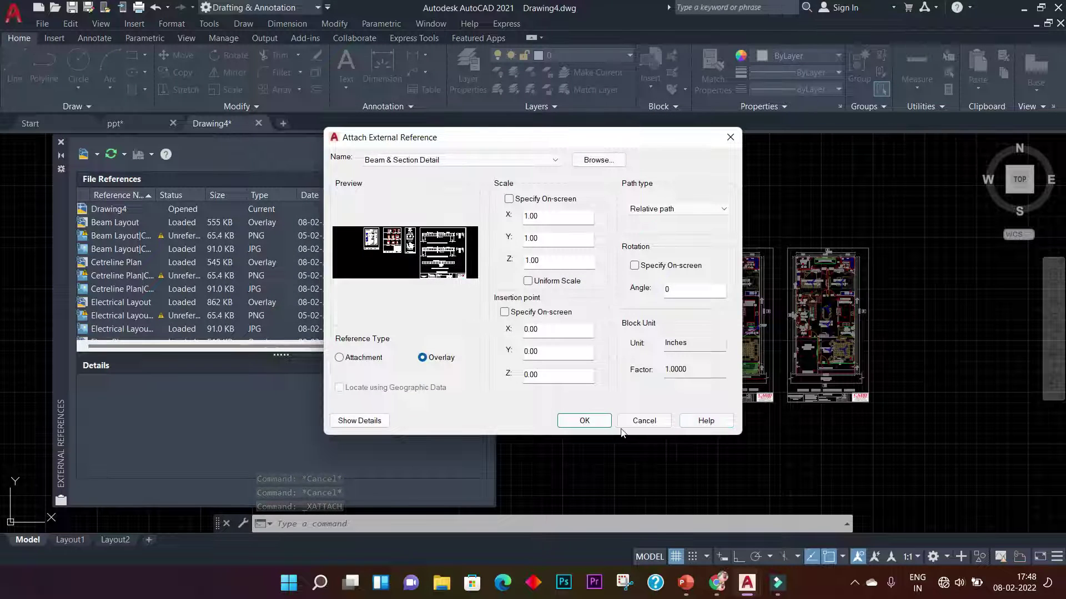
pyautogui.click(584, 420)
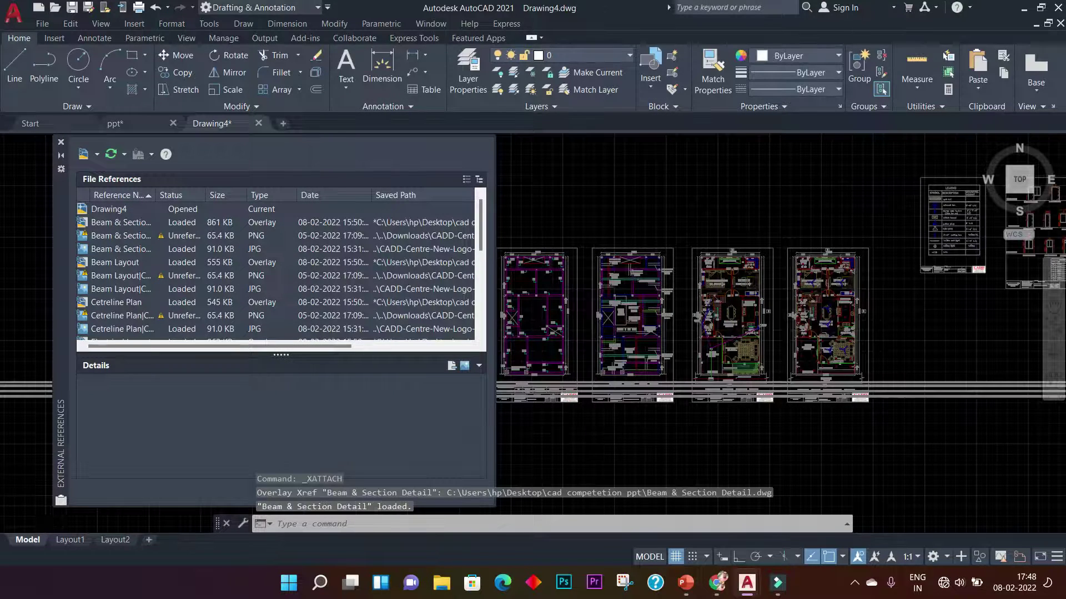
# Examine the attached detail sheets and the row of plan sheets in model space
pyautogui.scroll(2, 784, 330)
pyautogui.moveTo(1033, 267)
pyautogui.mouseDown(button='middle')
pyautogui.moveTo(710, 345)
pyautogui.moveTo(699, 381)
pyautogui.mouseUp(button='middle')
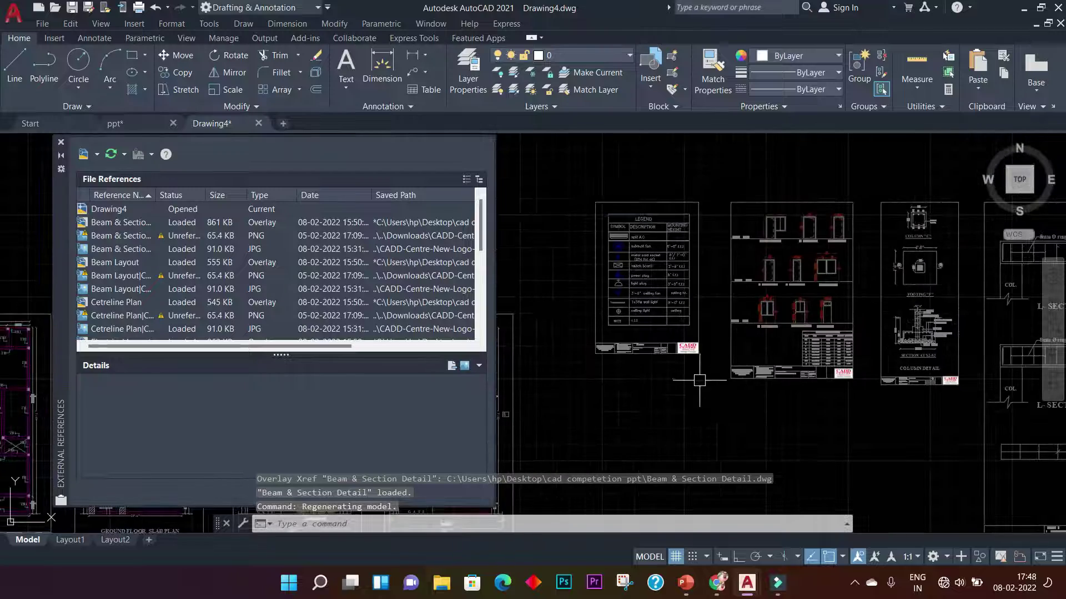
pyautogui.scroll(-4, 699, 381)
pyautogui.scroll(2, 722, 359)
pyautogui.moveTo(723, 360); pyautogui.dragTo(952, 278, button='middle')
pyautogui.moveTo(783, 331); pyautogui.dragTo(1014, 317, button='middle')
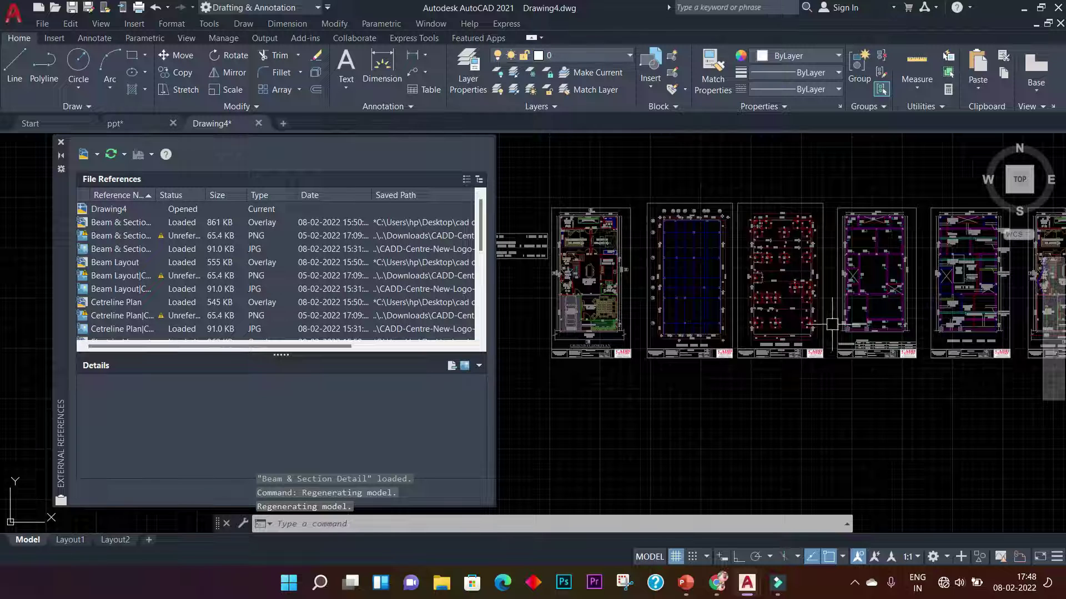
pyautogui.scroll(1, 831, 324)
pyautogui.scroll(1, 721, 305)
pyautogui.moveTo(722, 305)
pyautogui.mouseDown(button='middle')
pyautogui.moveTo(773, 274)
pyautogui.moveTo(787, 286)
pyautogui.mouseUp(button='middle')
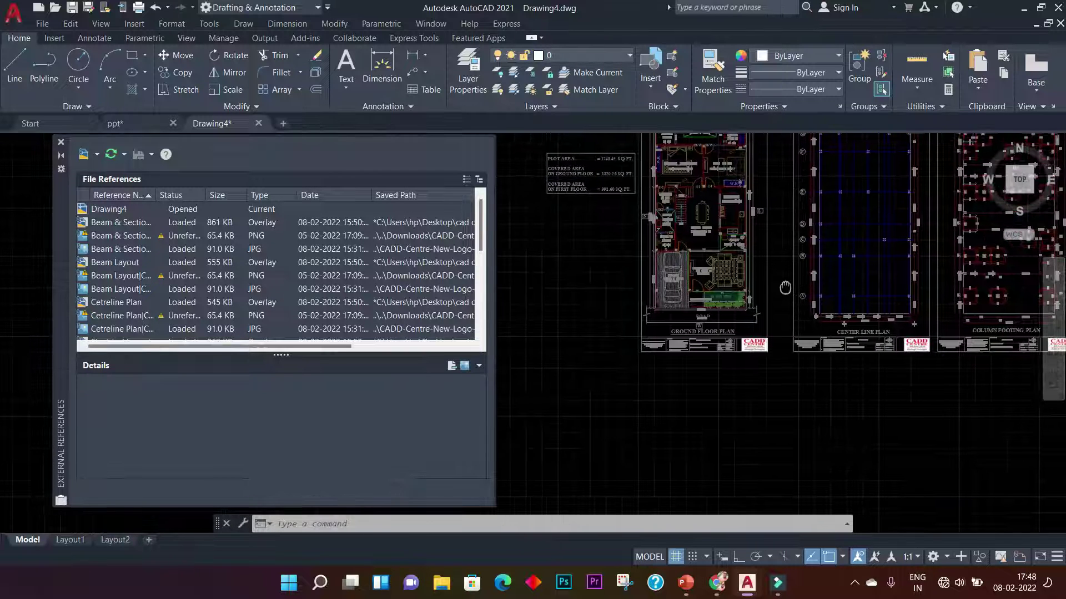
# Attach the image 910-001675 from Downloads with a relative path, placing and scaling it on screen in the empty area below the plan sheets
pyautogui.click(95, 156)
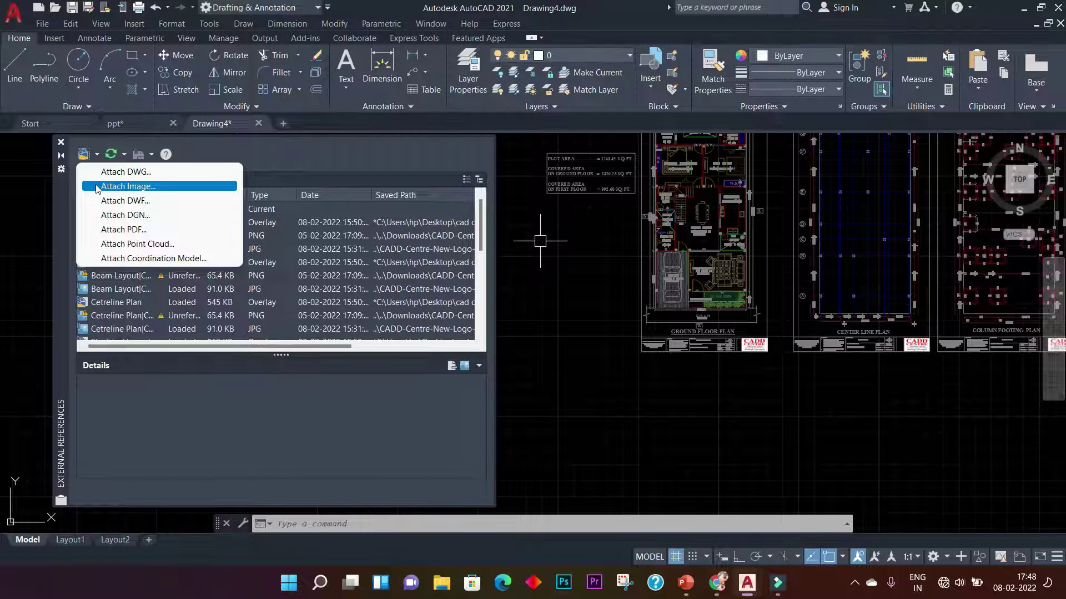
pyautogui.click(98, 186)
pyautogui.click(470, 275)
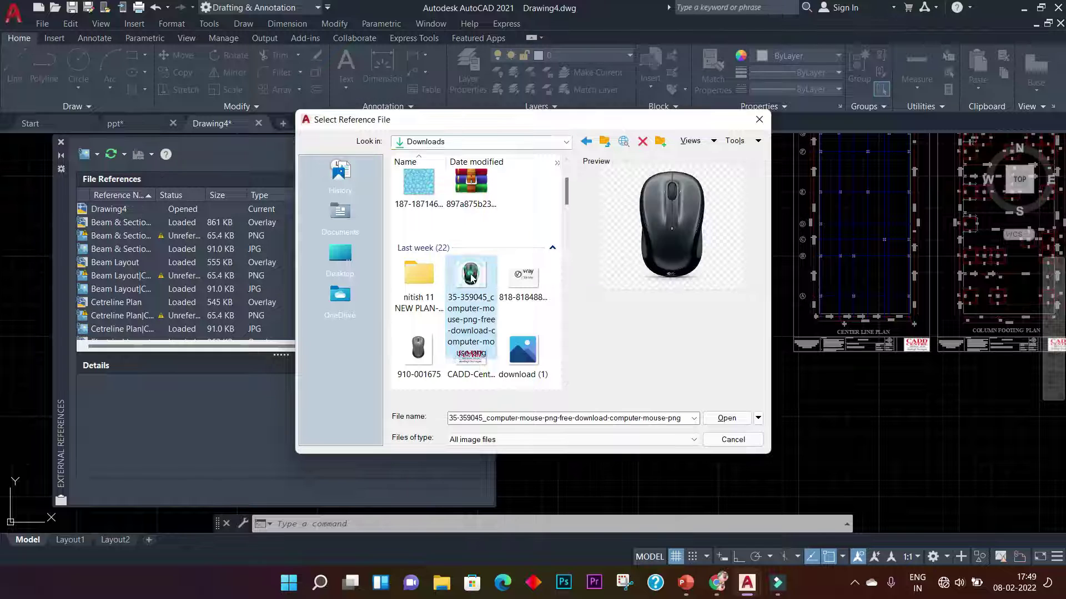
pyautogui.click(403, 371)
pyautogui.click(727, 418)
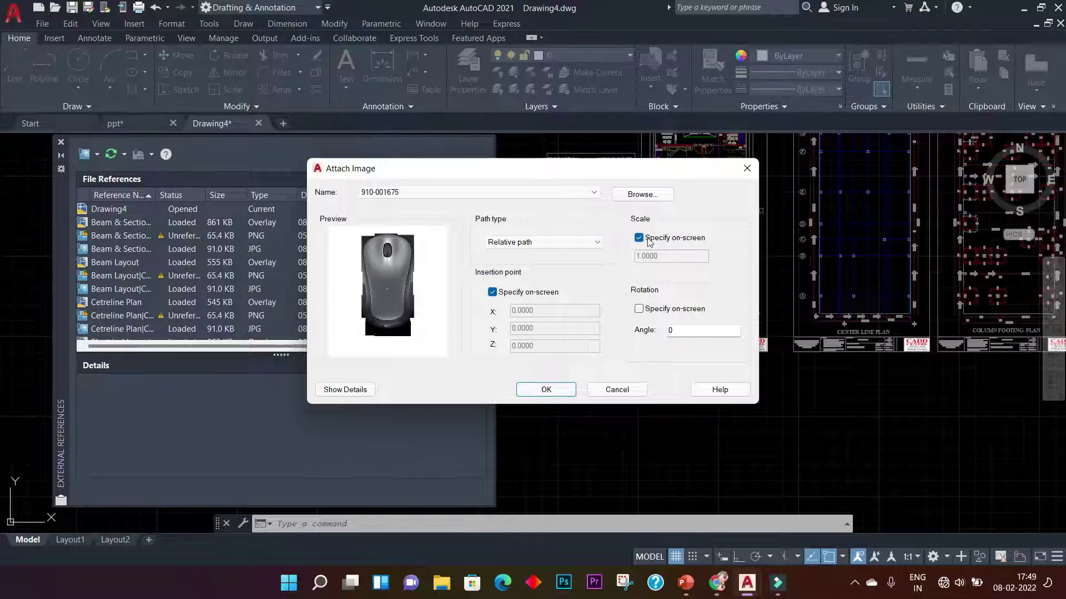
pyautogui.click(558, 388)
pyautogui.scroll(-3, 582, 399)
pyautogui.moveTo(585, 409)
pyautogui.mouseDown(button='middle')
pyautogui.moveTo(604, 278)
pyautogui.moveTo(673, 220)
pyautogui.mouseUp(button='middle')
pyautogui.click(600, 405)
pyautogui.click(702, 340)
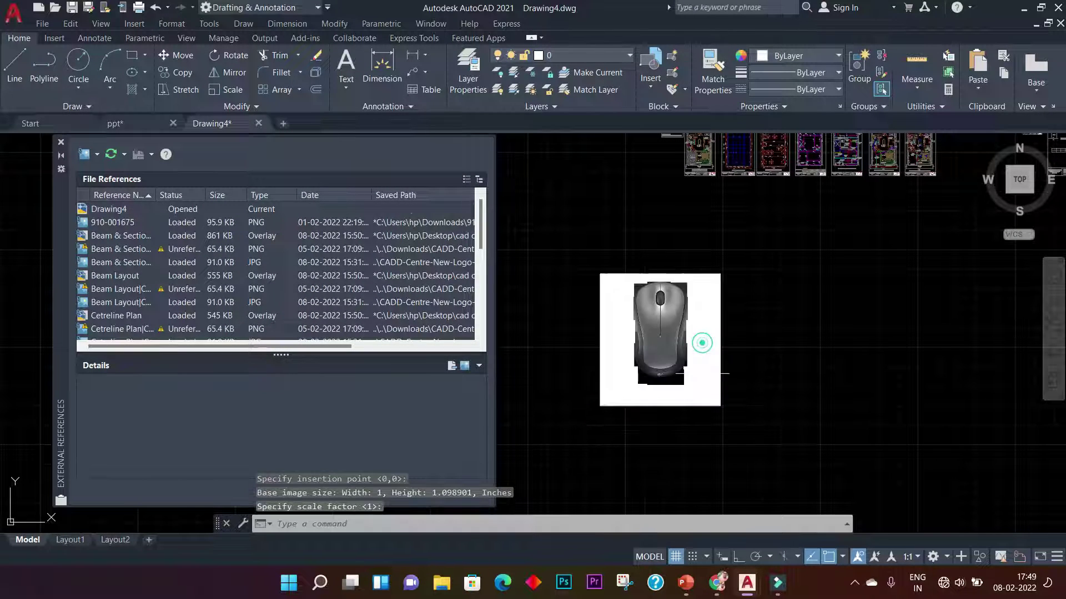
# Inspect the attached computer mouse image up close and as a whole
pyautogui.scroll(5, 678, 324)
pyautogui.scroll(2, 692, 309)
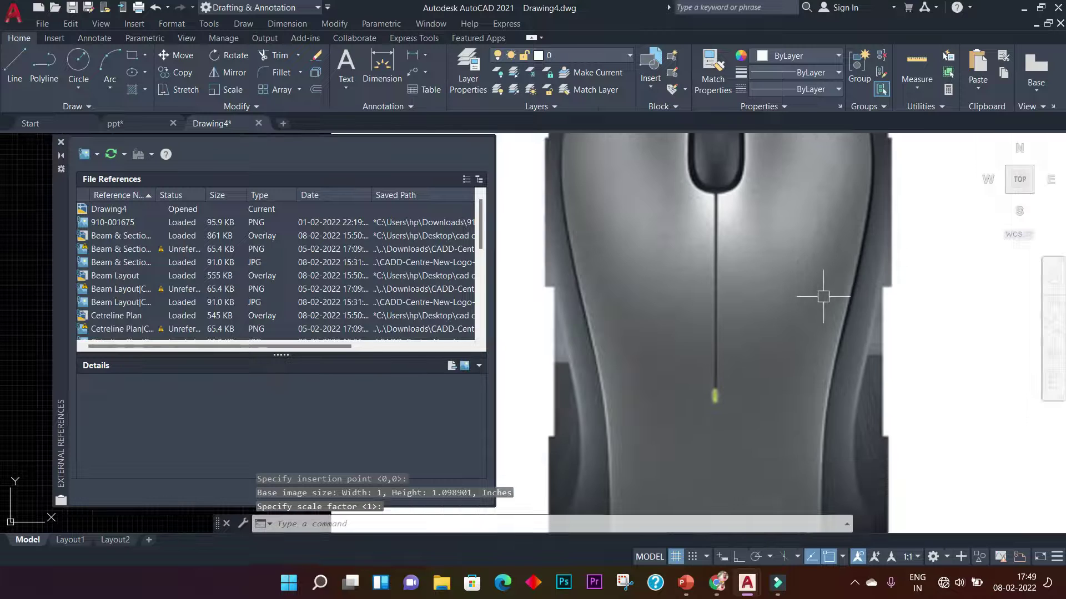
pyautogui.scroll(-2, 832, 285)
pyautogui.moveTo(807, 308); pyautogui.dragTo(745, 315, button='middle')
pyautogui.scroll(-3, 786, 315)
pyautogui.press('Escape')
pyautogui.press('Escape')
pyautogui.press('Escape')
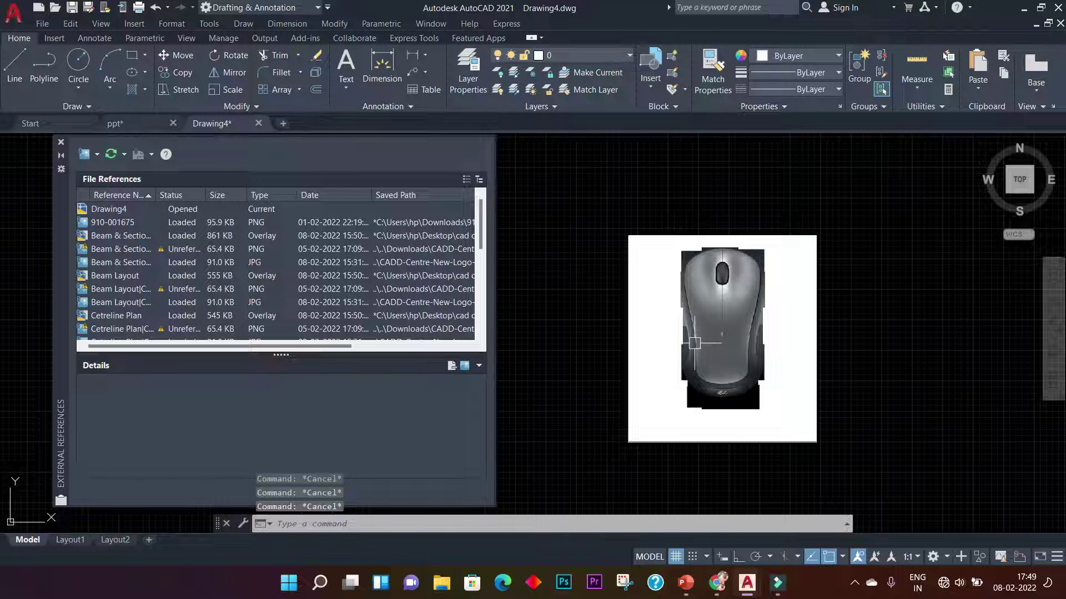
# Trace the outer outline of the computer mouse image with a fit-point spline, starting on its left side and going around clockwise
pyautogui.scroll(2, 680, 338)
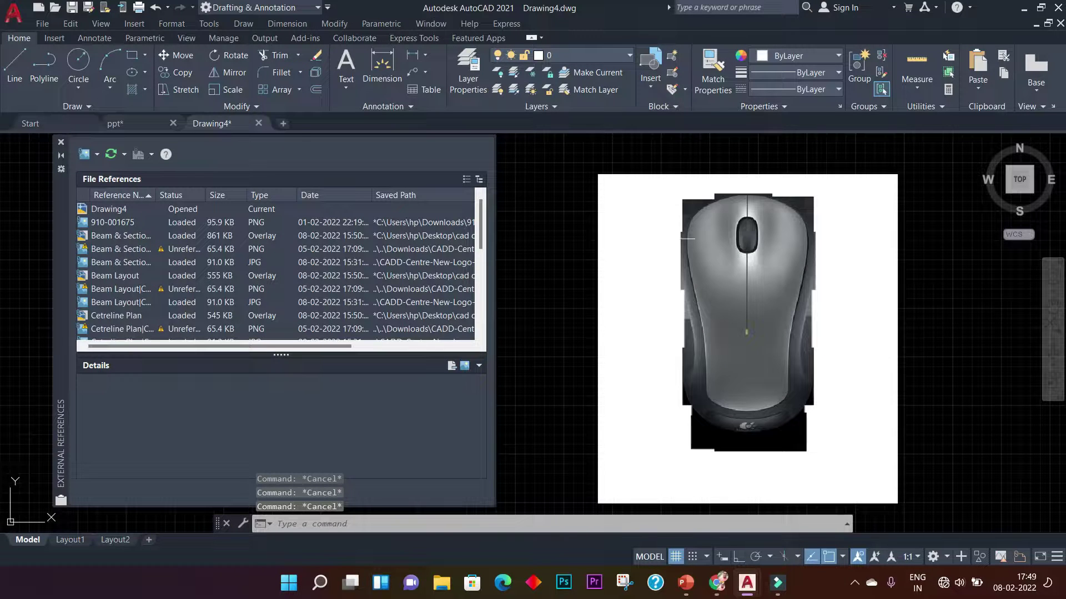
pyautogui.write('s')
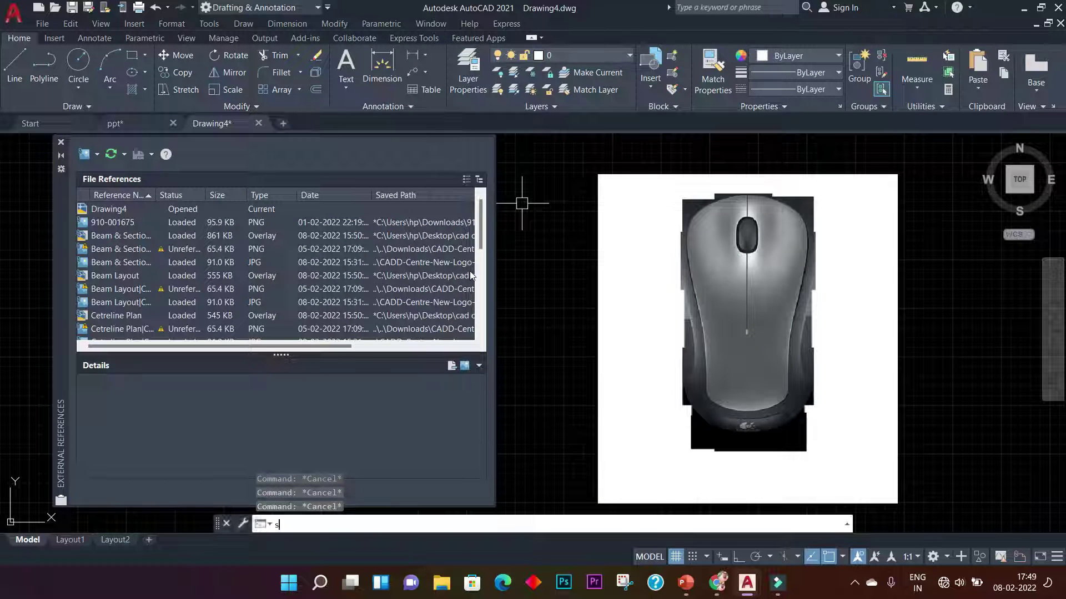
pyautogui.press('Return')
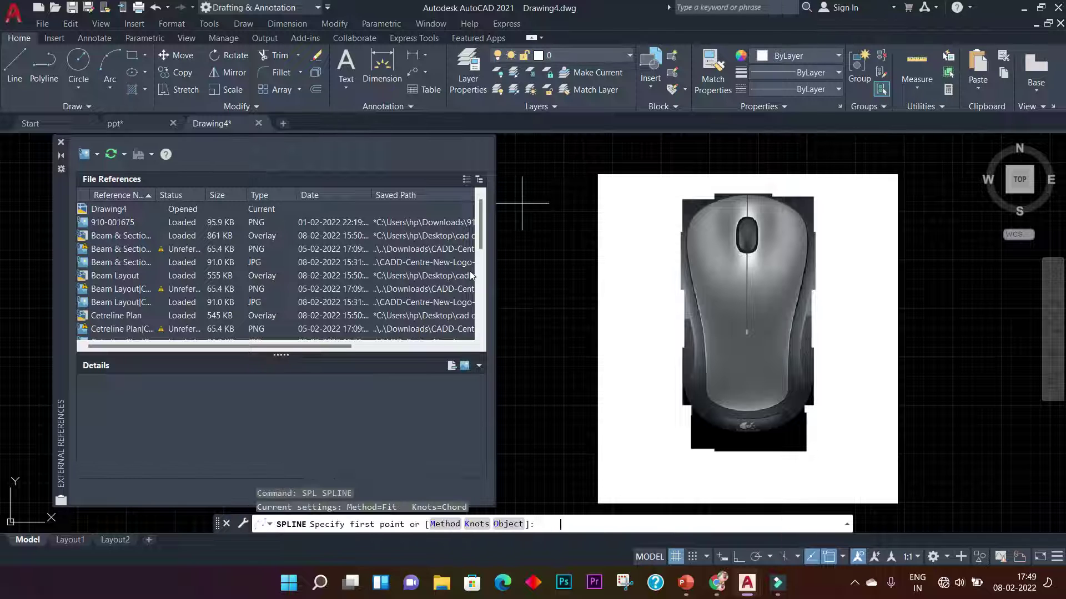
pyautogui.click(688, 367)
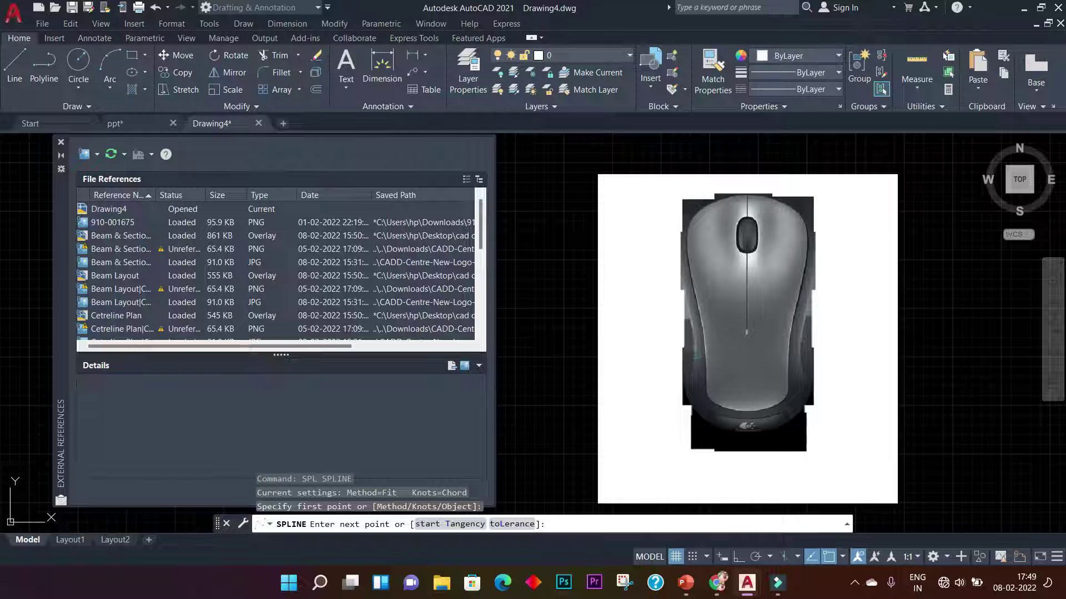
pyautogui.click(684, 296)
pyautogui.click(682, 235)
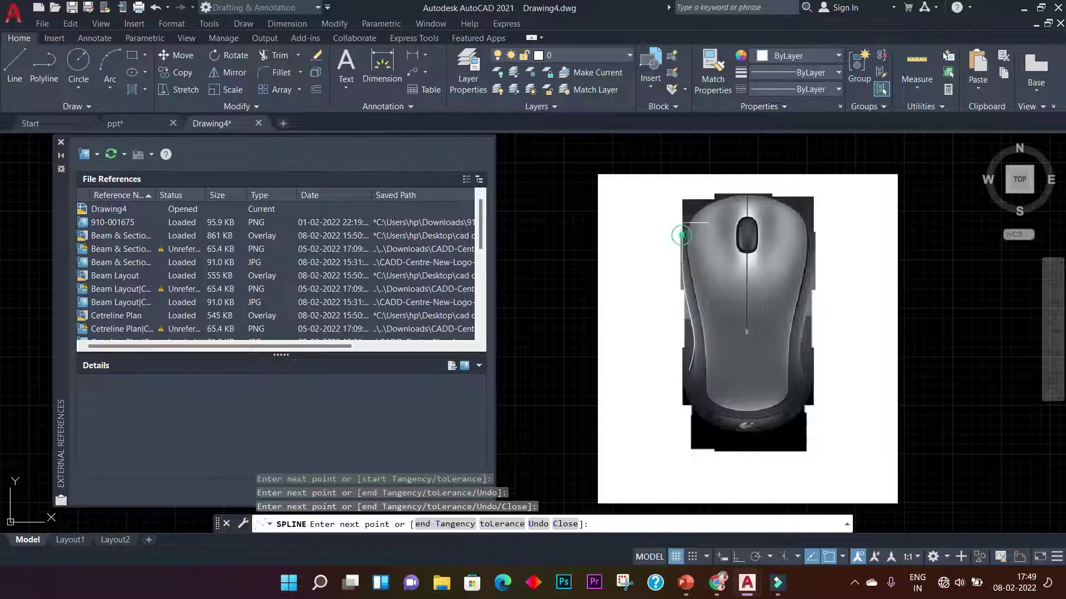
pyautogui.click(725, 196)
pyautogui.click(771, 195)
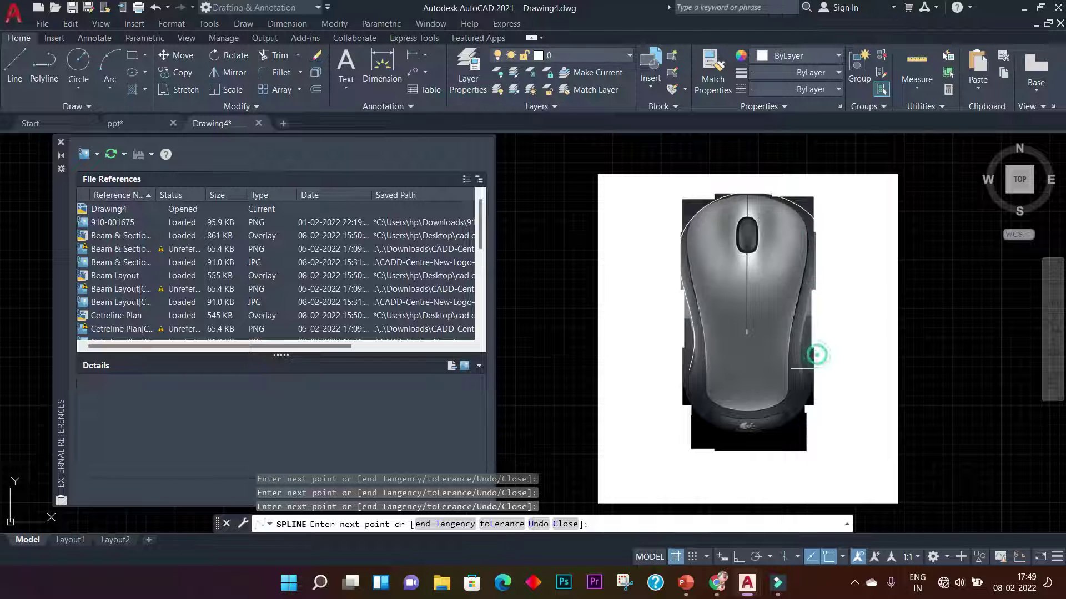
pyautogui.click(796, 441)
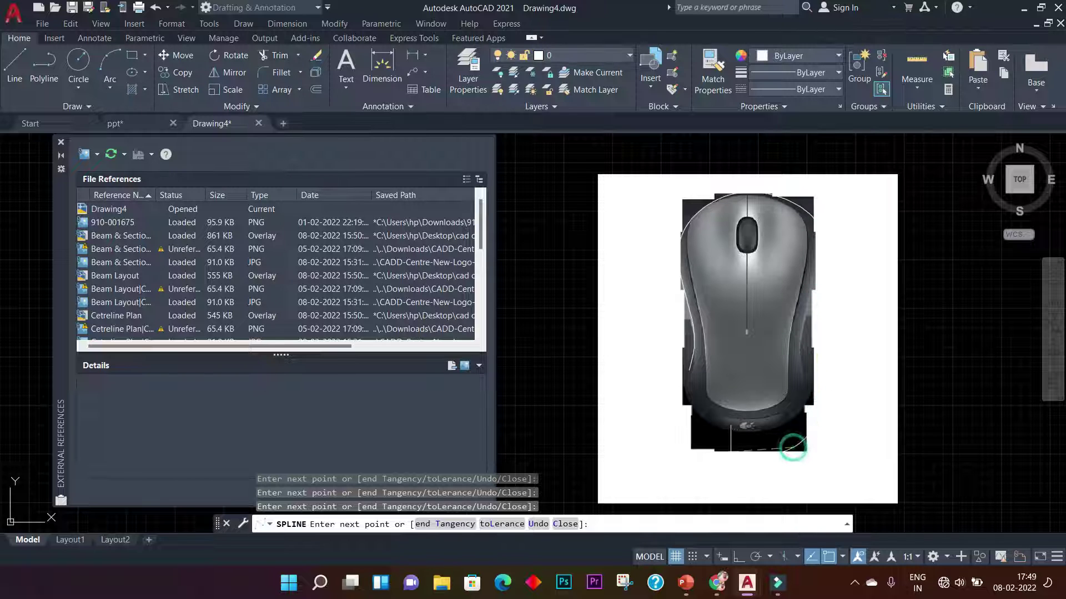
pyautogui.click(708, 445)
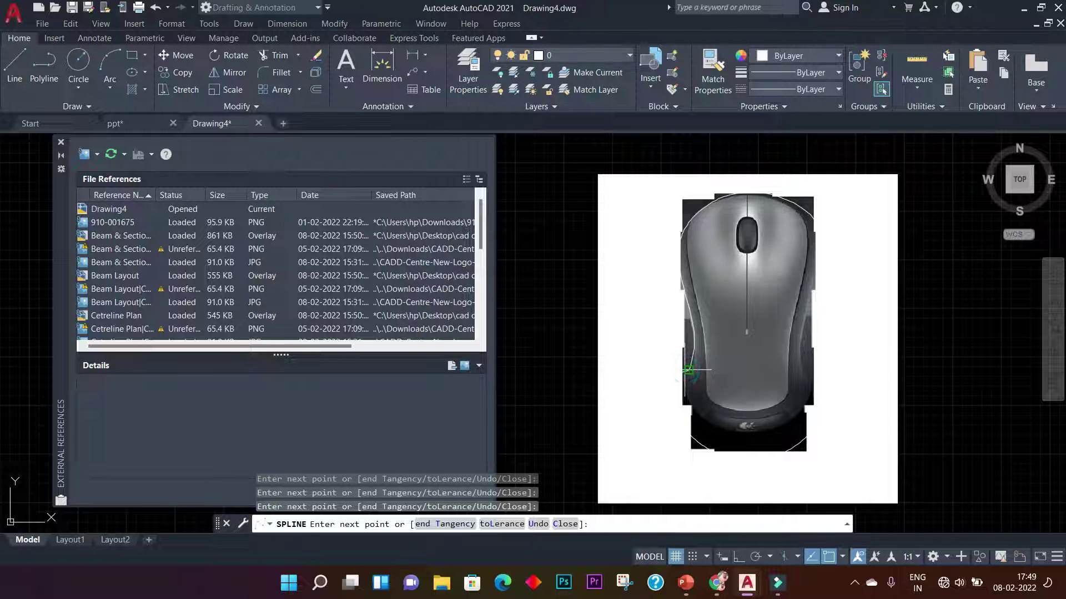
pyautogui.press('Return')
pyautogui.press('Return')
pyautogui.moveTo(816, 174); pyautogui.dragTo(787, 181, button='middle')
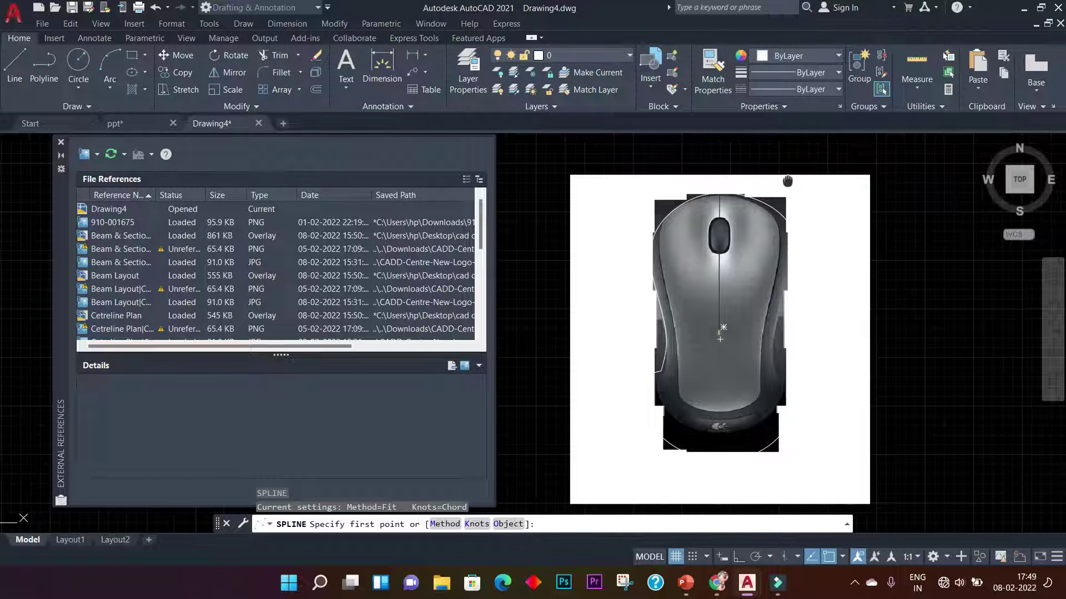
# Leave the restarted spline command and detach the 910-001675 image reference from the drawing
pyautogui.press('Escape')
pyautogui.press('Escape')
pyautogui.press('Escape')
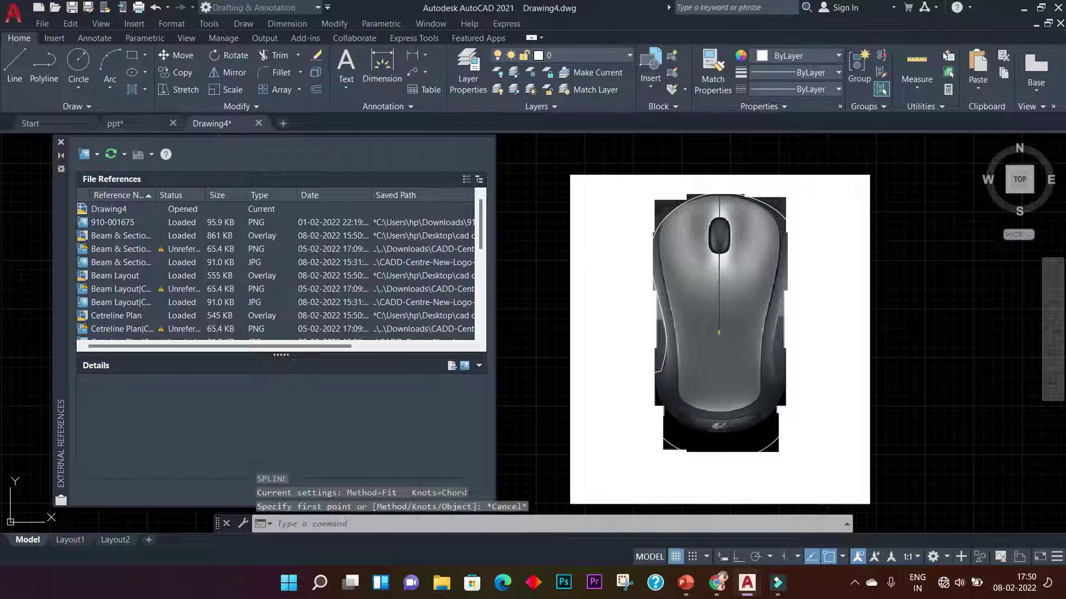
pyautogui.moveTo(769, 238); pyautogui.dragTo(732, 235, button='middle')
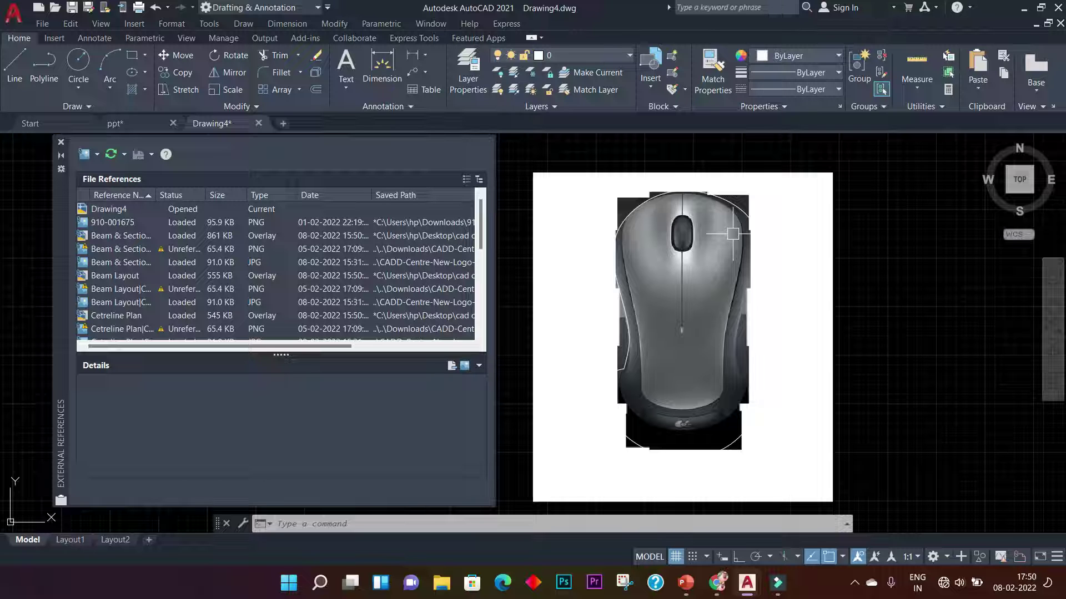
pyautogui.scroll(-2, 735, 230)
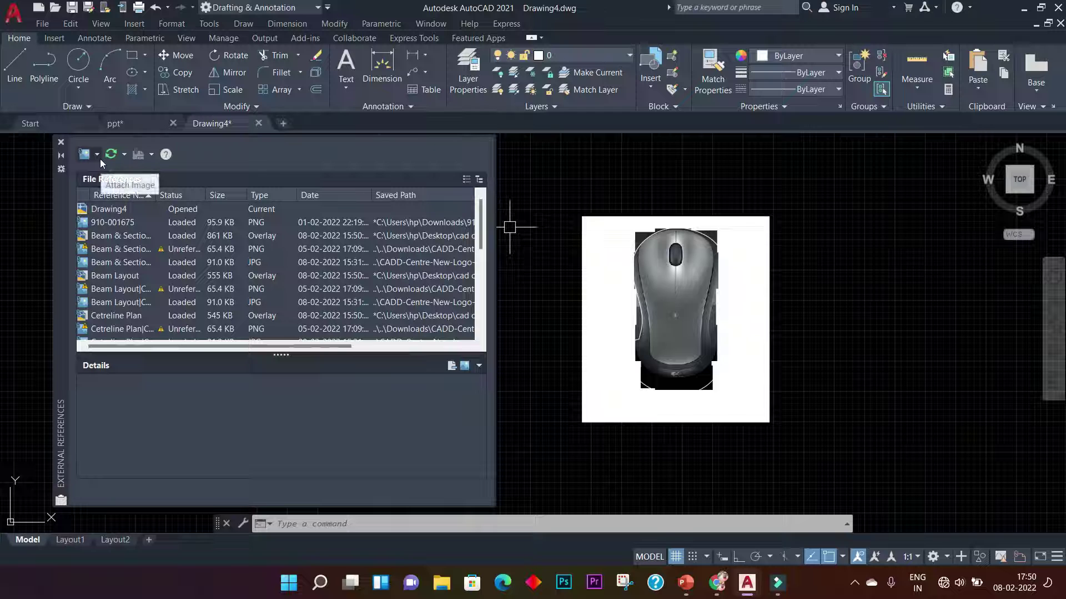
pyautogui.click(760, 239)
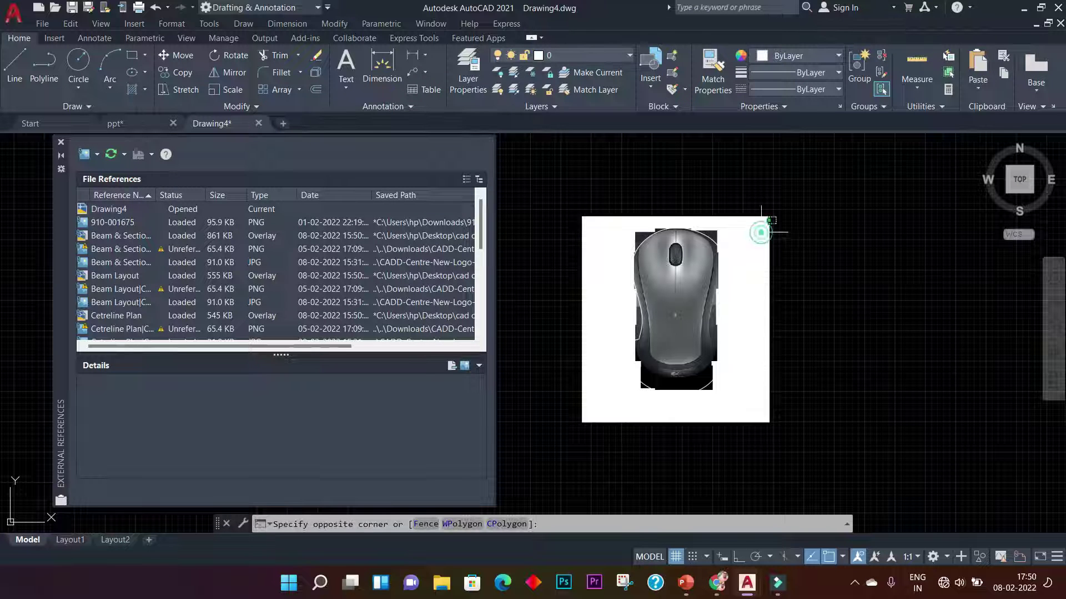
pyautogui.rightClick(127, 224)
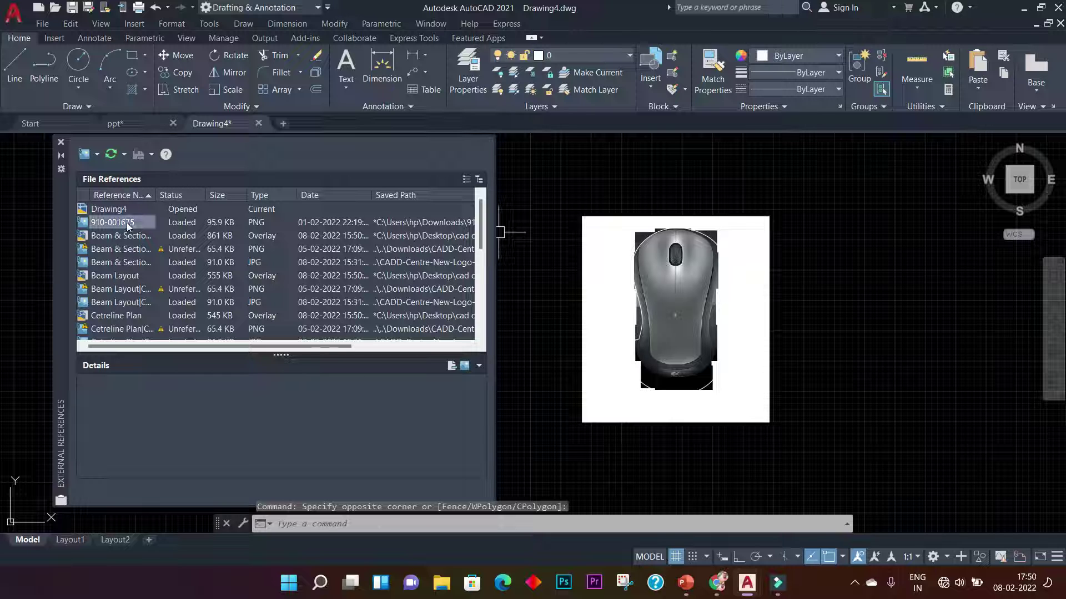
pyautogui.click(166, 295)
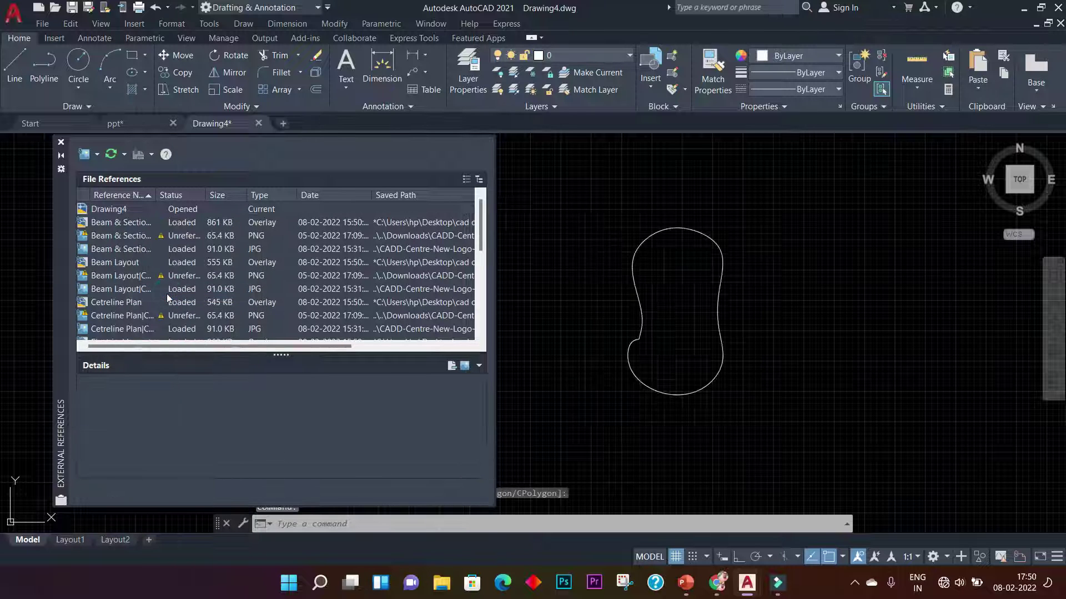
# Examine the traced mouse outline on its own, and the row of referenced plan sheets in the full drawing
pyautogui.moveTo(738, 328); pyautogui.dragTo(710, 346, button='middle')
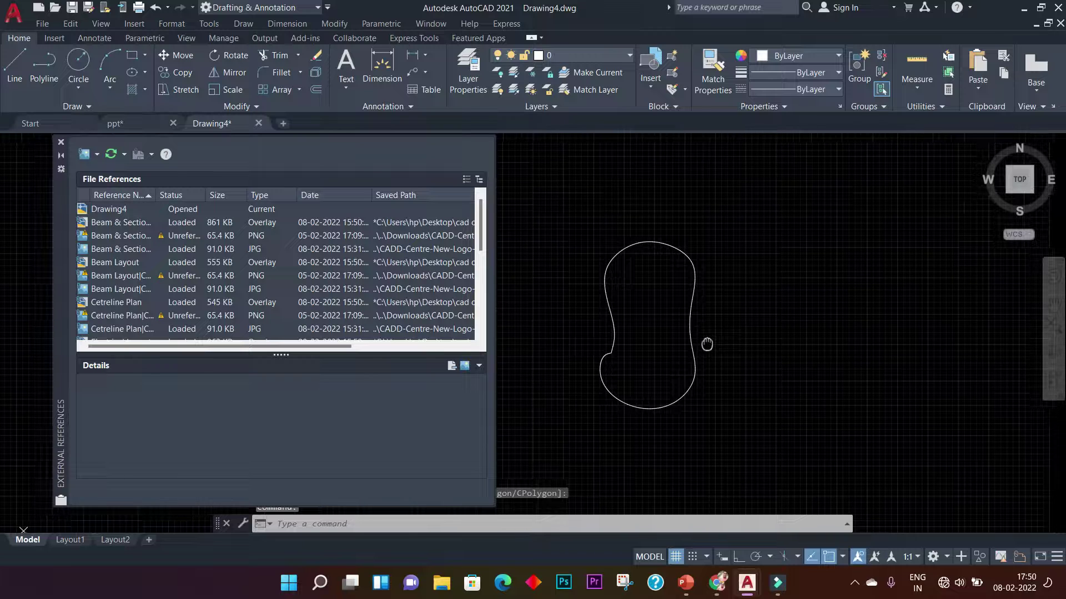
pyautogui.moveTo(705, 290); pyautogui.dragTo(692, 305, button='middle')
pyautogui.middleClick(651, 361)
pyautogui.middleClick(652, 361)
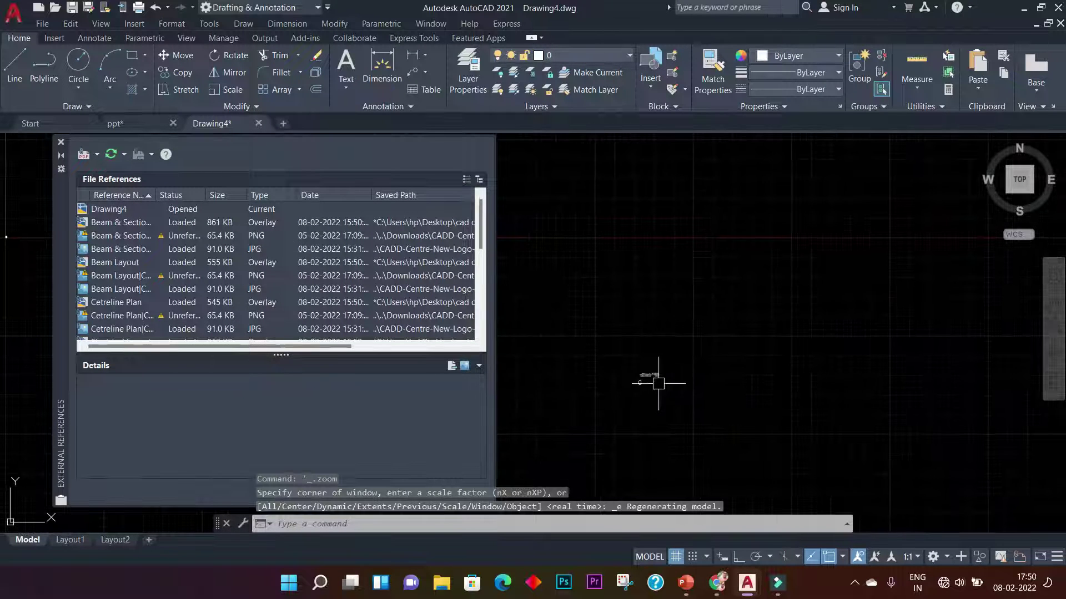
pyautogui.scroll(6, 638, 364)
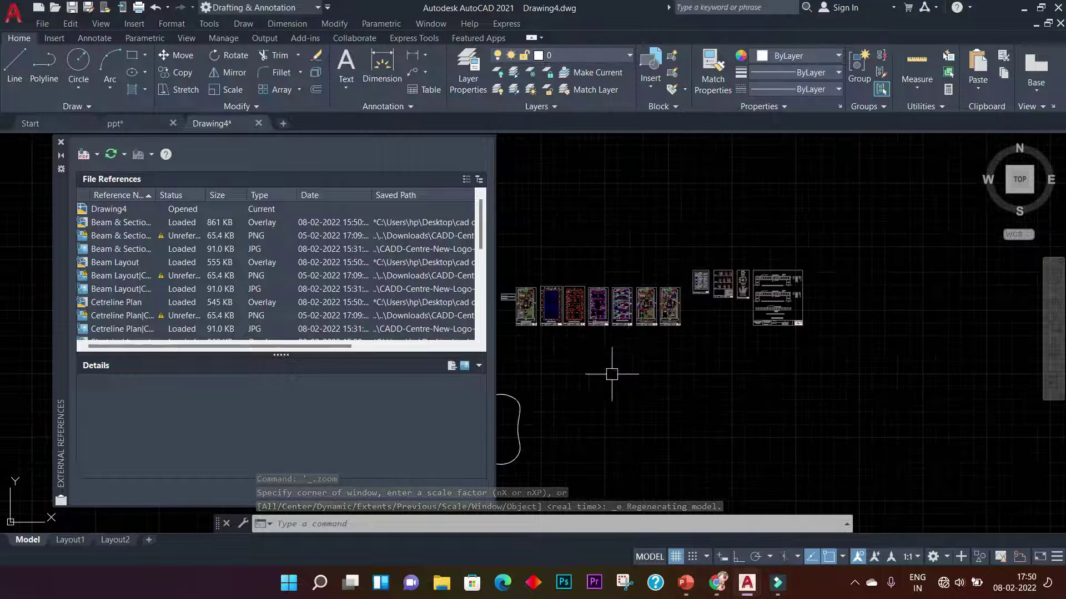
pyautogui.moveTo(666, 300)
pyautogui.mouseDown(button='middle')
pyautogui.moveTo(827, 358)
pyautogui.moveTo(738, 339)
pyautogui.mouseUp(button='middle')
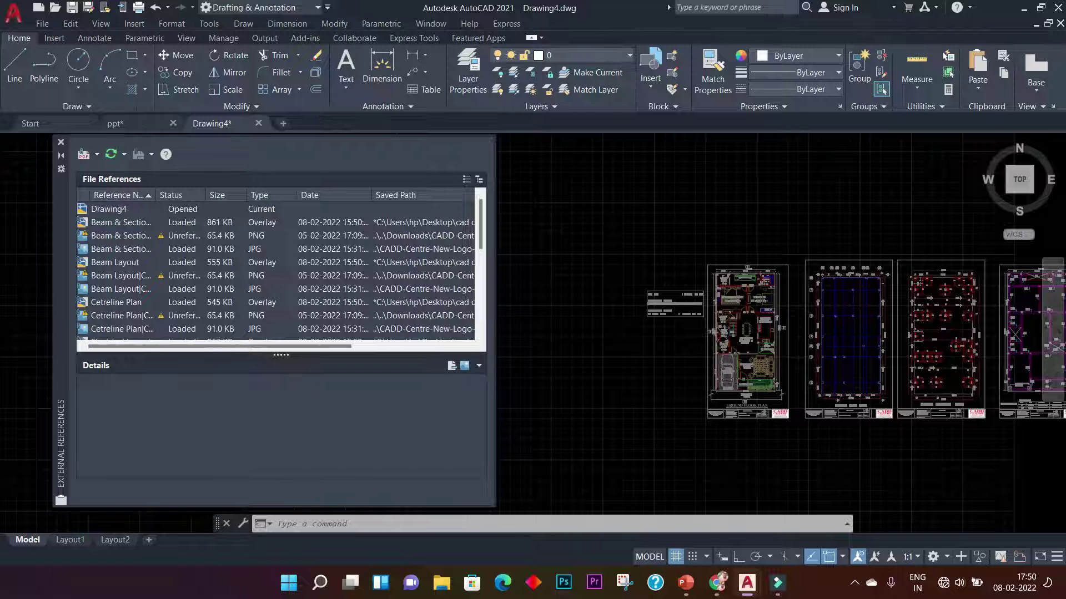
# Switch to the ppt drawing and examine its row of plan sheets, from the ground floor plan to the electrical layout
pyautogui.click(30, 123)
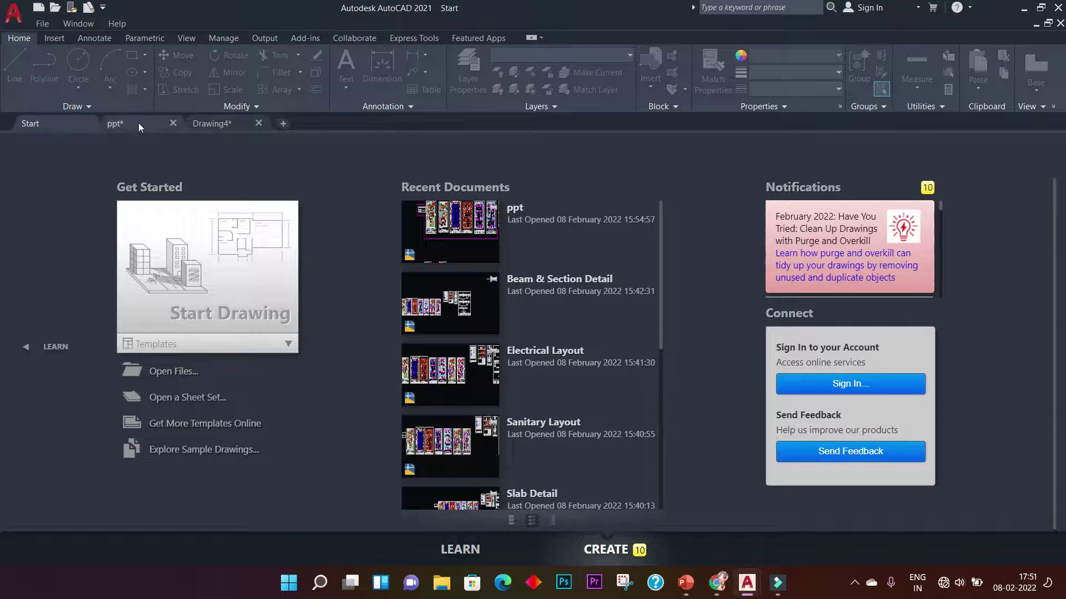
pyautogui.click(157, 119)
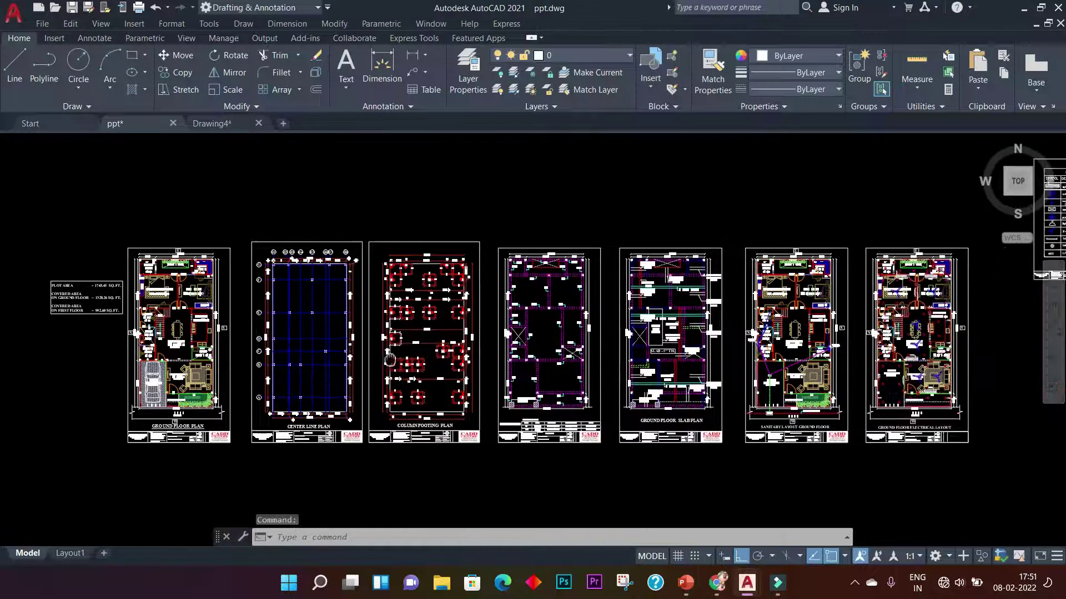
pyautogui.moveTo(389, 359); pyautogui.dragTo(226, 355, button='middle')
pyautogui.moveTo(605, 438)
pyautogui.mouseDown(button='middle')
pyautogui.moveTo(114, 432)
pyautogui.moveTo(84, 441)
pyautogui.mouseUp(button='middle')
pyautogui.moveTo(412, 432); pyautogui.dragTo(796, 412, button='middle')
pyautogui.moveTo(335, 405); pyautogui.dragTo(742, 388, button='middle')
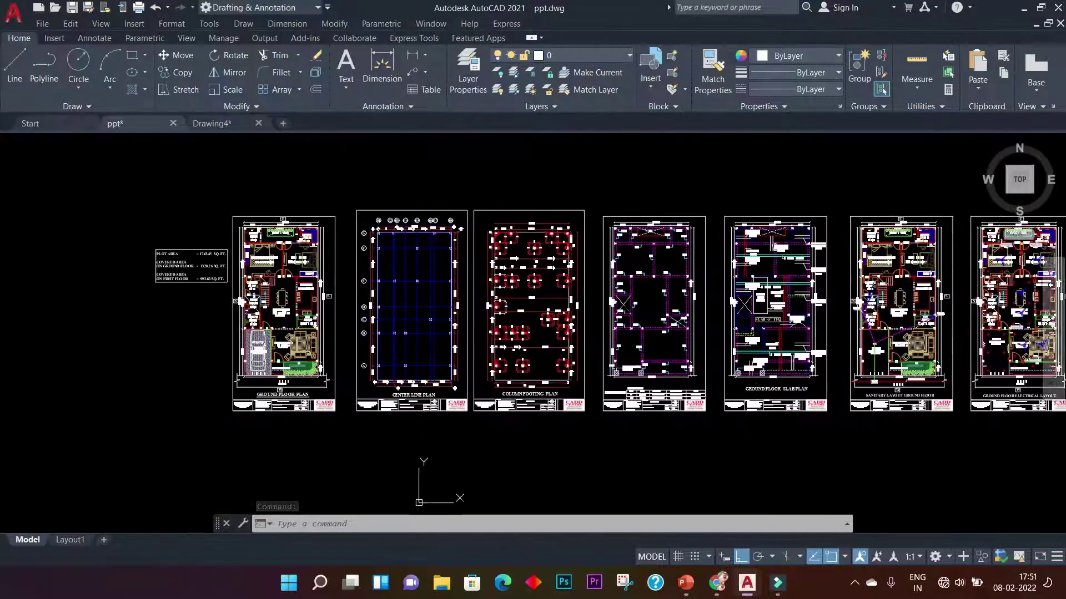
pyautogui.scroll(2, 331, 375)
pyautogui.moveTo(329, 375)
pyautogui.mouseDown(button='middle')
pyautogui.moveTo(394, 387)
pyautogui.moveTo(291, 399)
pyautogui.mouseUp(button='middle')
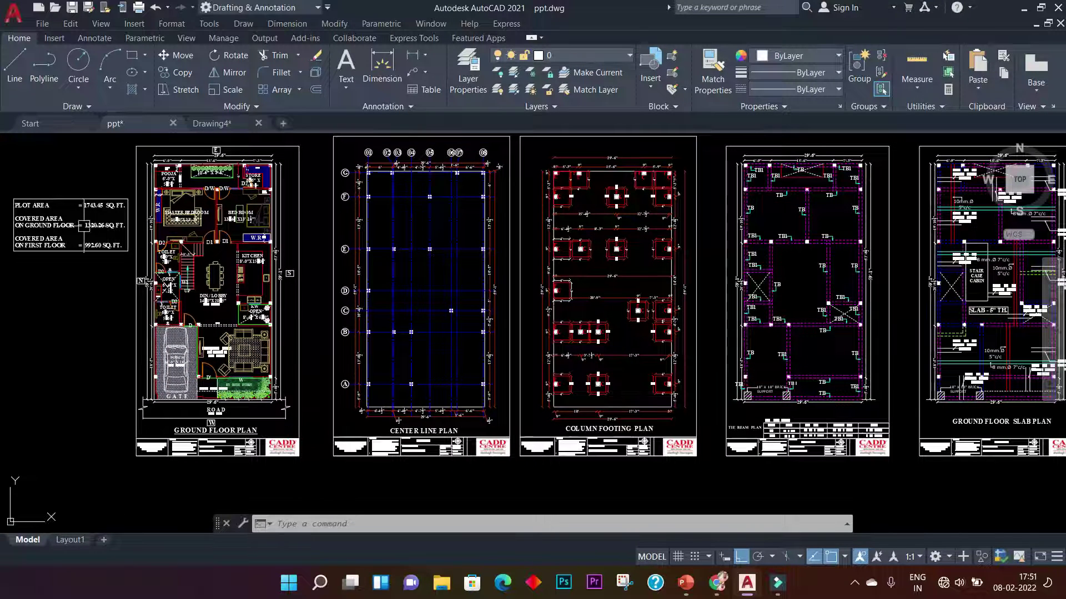
# Open the Beam Layout drawing from the cad competetion ppt folder as read-only
pyautogui.click(73, 125)
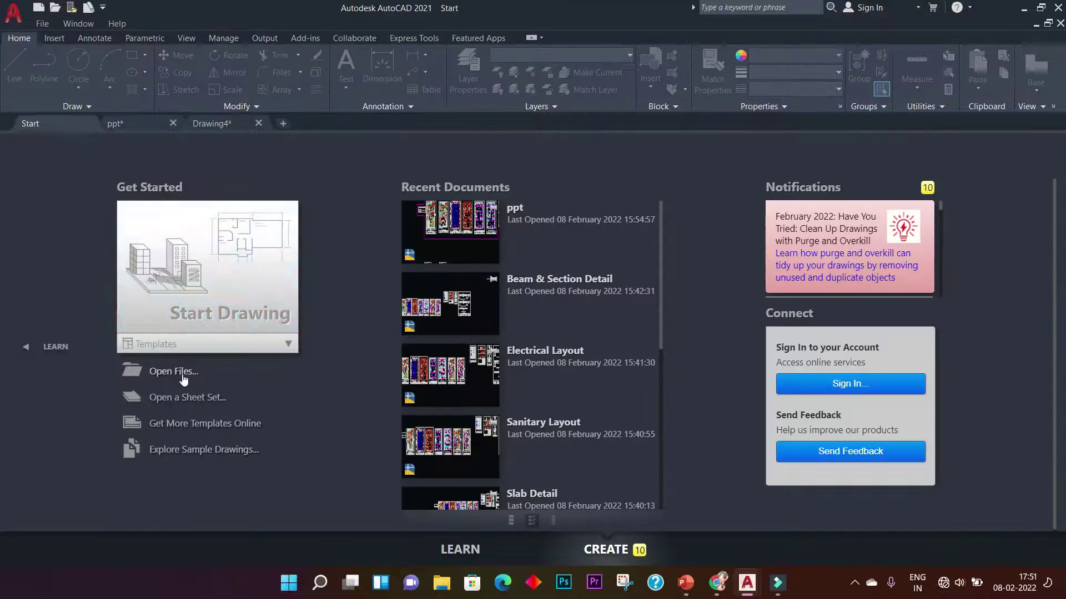
pyautogui.click(182, 376)
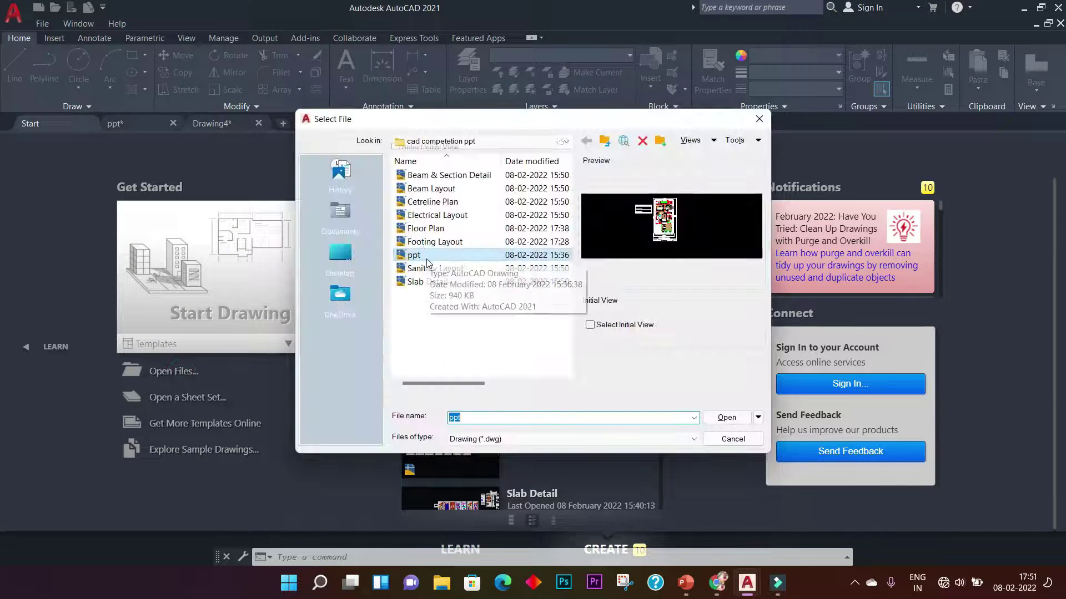
pyautogui.doubleClick(431, 188)
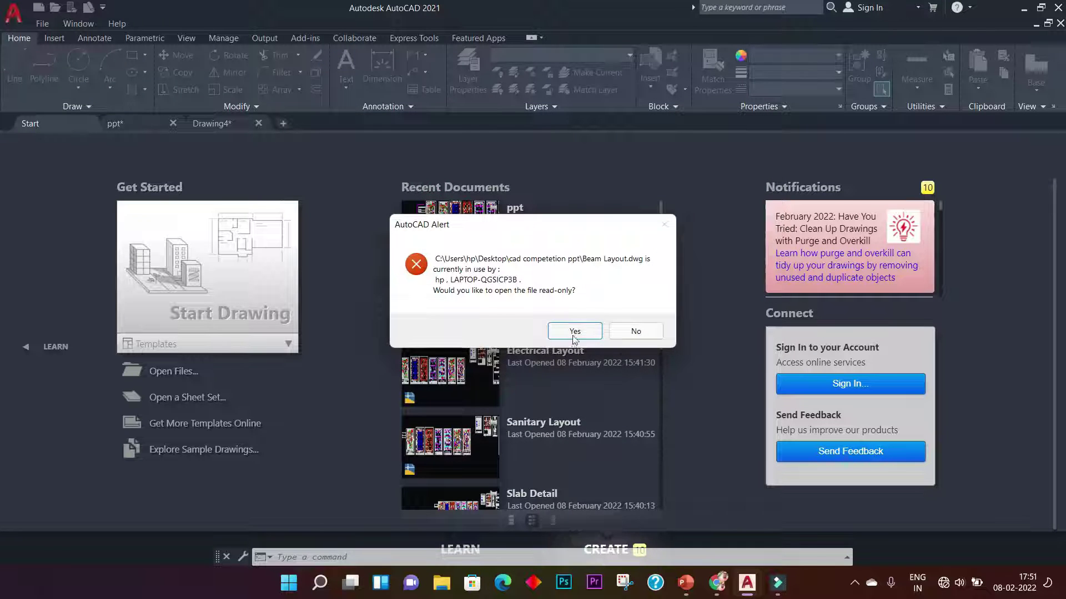
pyautogui.click(574, 332)
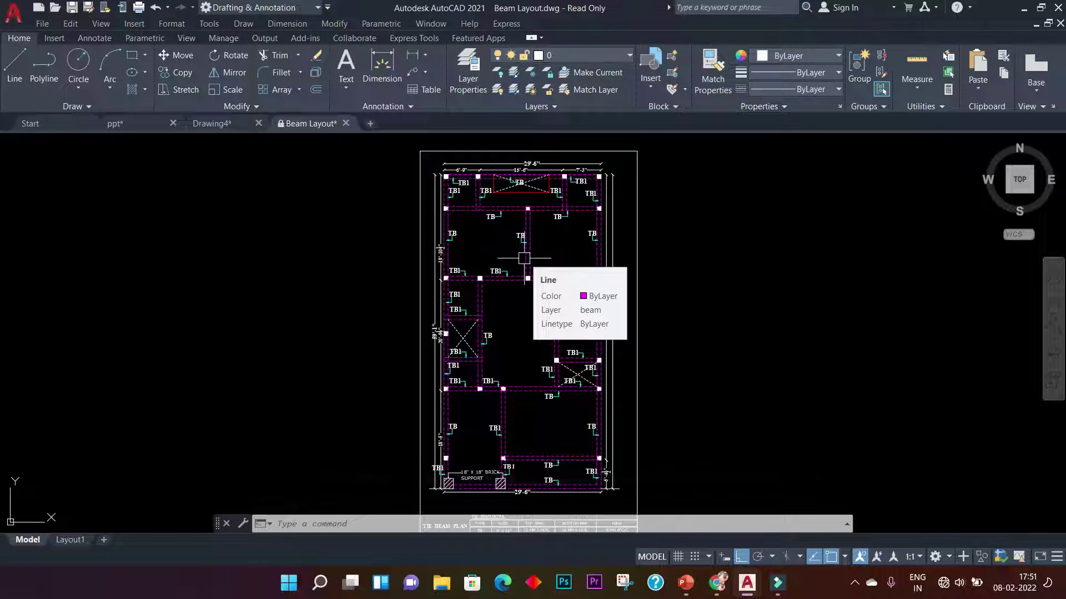
# Return to Drawing4 and examine the referenced plan sheets up close and as a row, starting with the ground floor plan
pyautogui.click(243, 120)
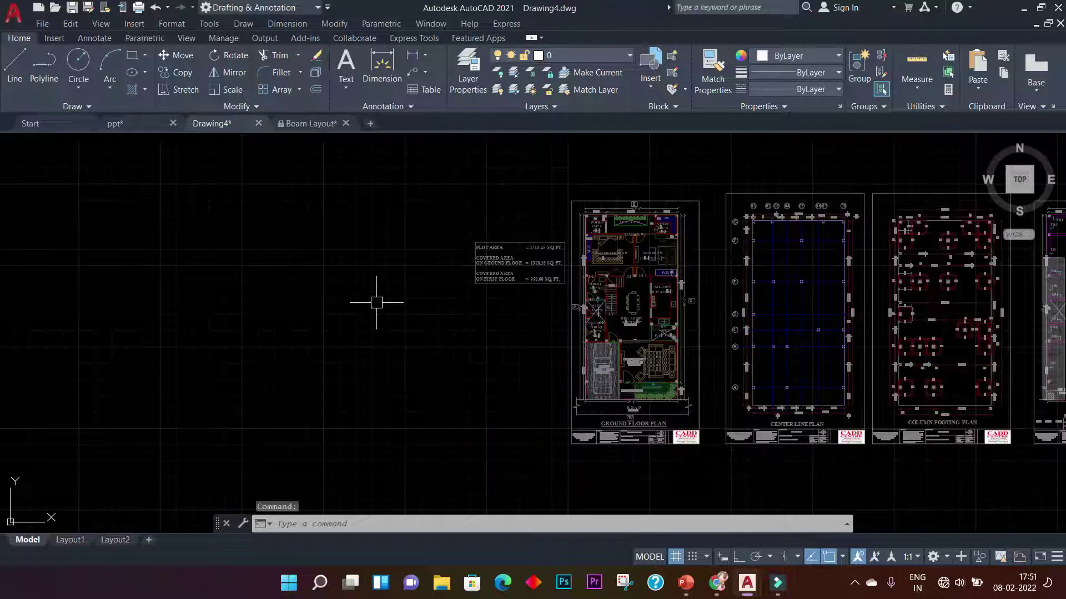
pyautogui.moveTo(546, 312)
pyautogui.mouseDown(button='middle')
pyautogui.moveTo(202, 305)
pyautogui.moveTo(226, 303)
pyautogui.mouseUp(button='middle')
pyautogui.scroll(3, 257, 283)
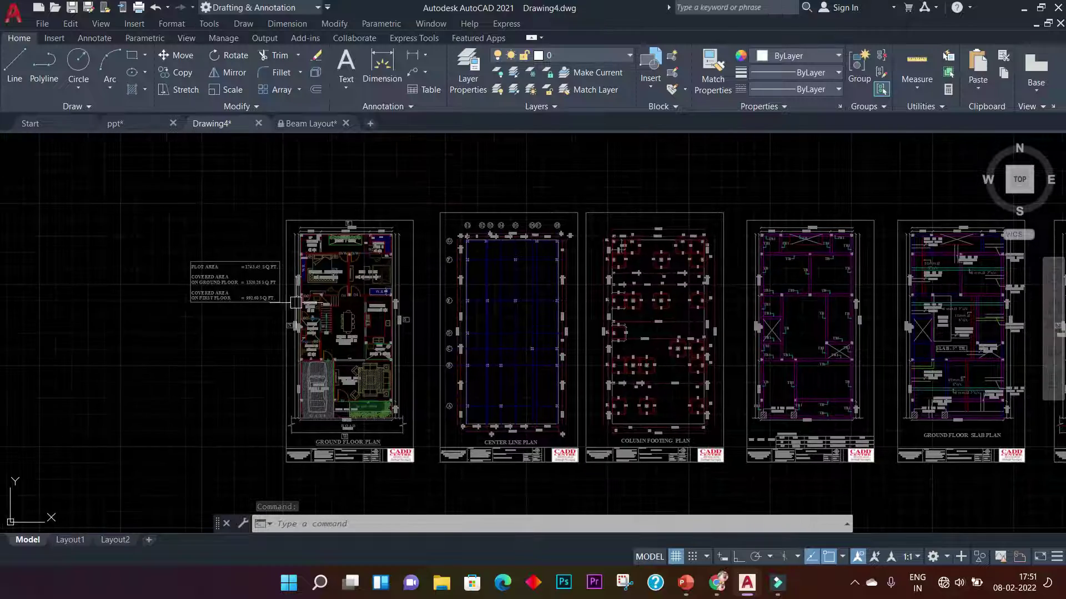
pyautogui.moveTo(372, 299); pyautogui.dragTo(377, 267, button='middle')
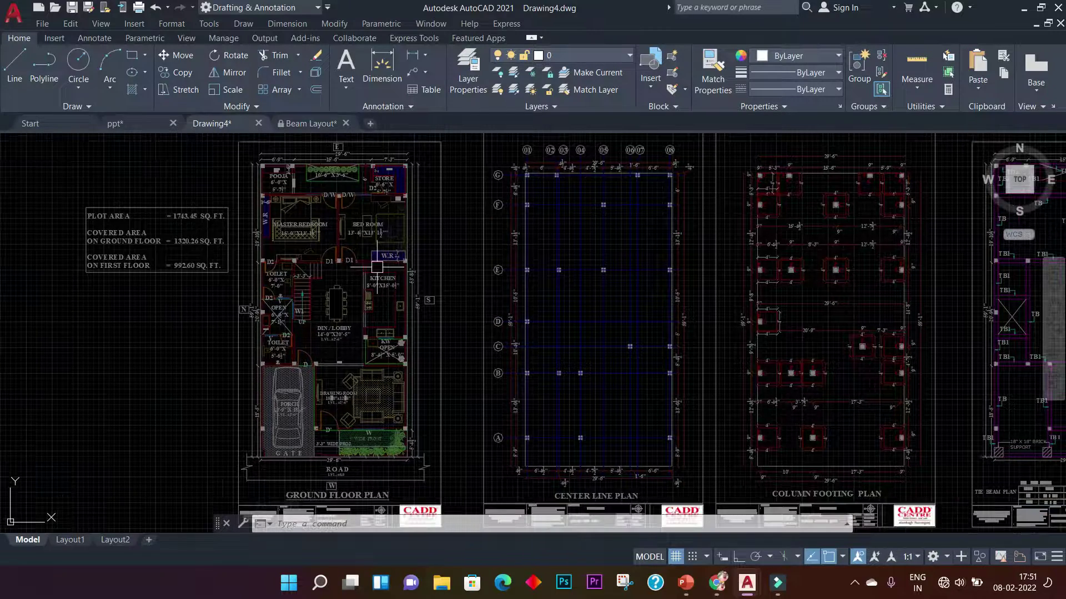
pyautogui.press('Escape')
pyautogui.press('Escape')
pyautogui.moveTo(300, 298)
pyautogui.mouseDown(button='middle')
pyautogui.moveTo(344, 274)
pyautogui.moveTo(218, 274)
pyautogui.mouseUp(button='middle')
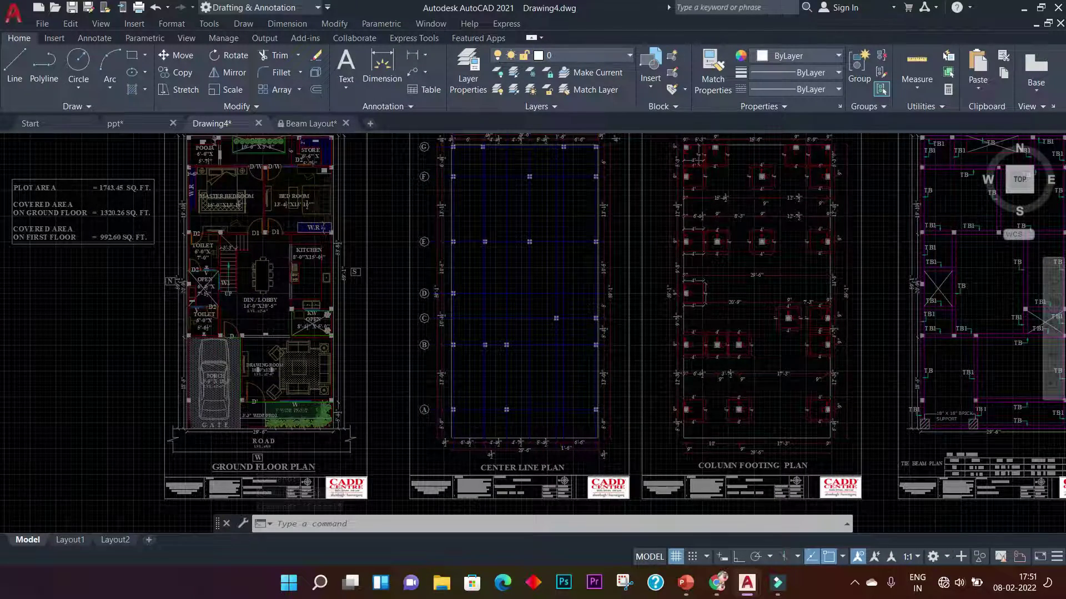
pyautogui.scroll(-2, 297, 260)
pyautogui.moveTo(297, 260); pyautogui.dragTo(214, 265, button='middle')
pyautogui.moveTo(424, 293); pyautogui.dragTo(472, 308, button='middle')
pyautogui.moveTo(547, 325)
pyautogui.mouseDown(button='middle')
pyautogui.moveTo(384, 313)
pyautogui.moveTo(561, 322)
pyautogui.mouseUp(button='middle')
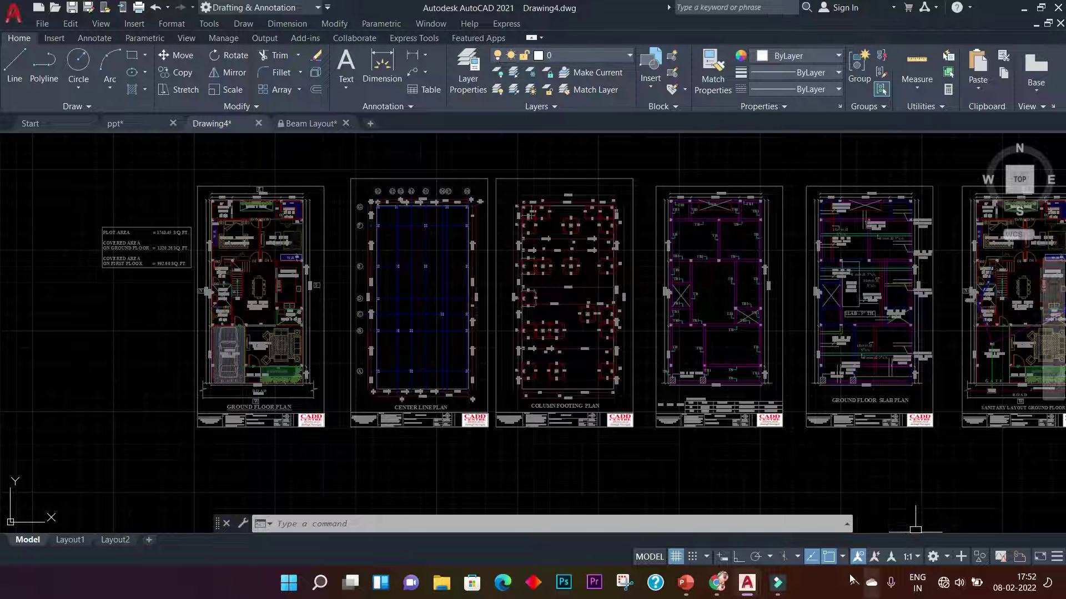